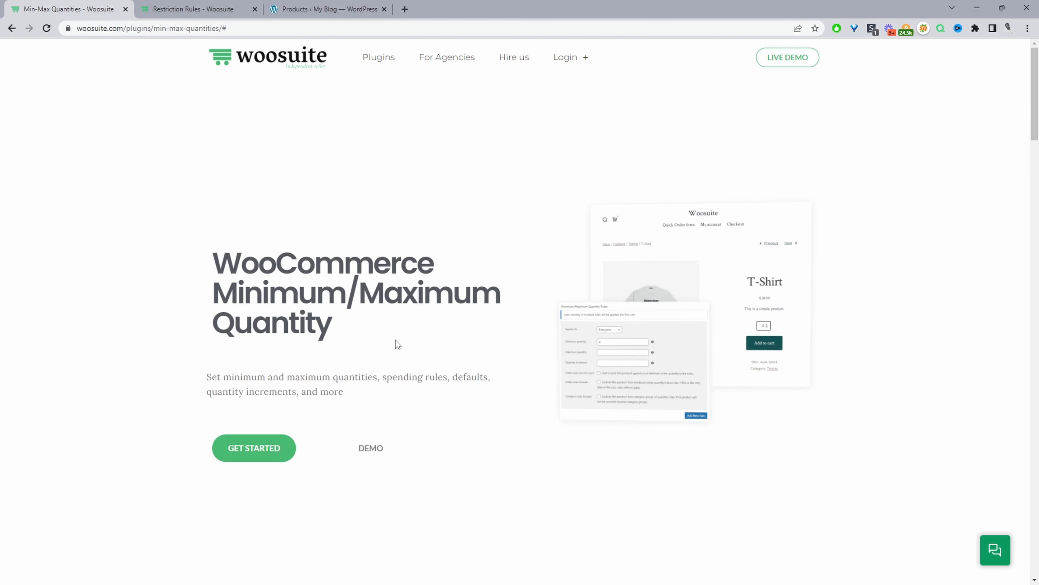
# Look over the WooCommerce Minimum/Maximum Quantity plugin page and bring up the Restriction Rules plugin page
pyautogui.scroll(-5, 395, 340)
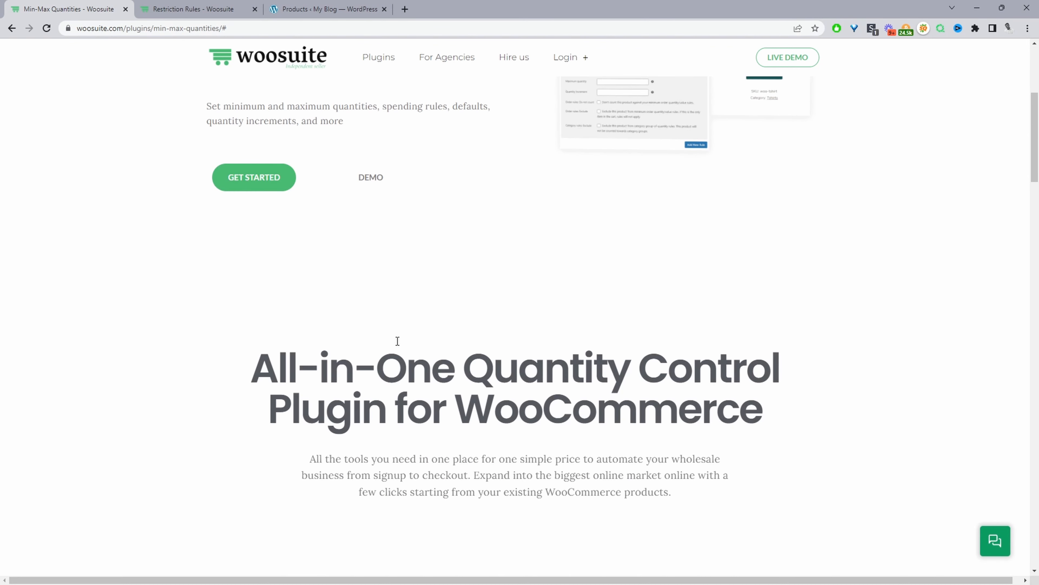
pyautogui.scroll(3, 397, 340)
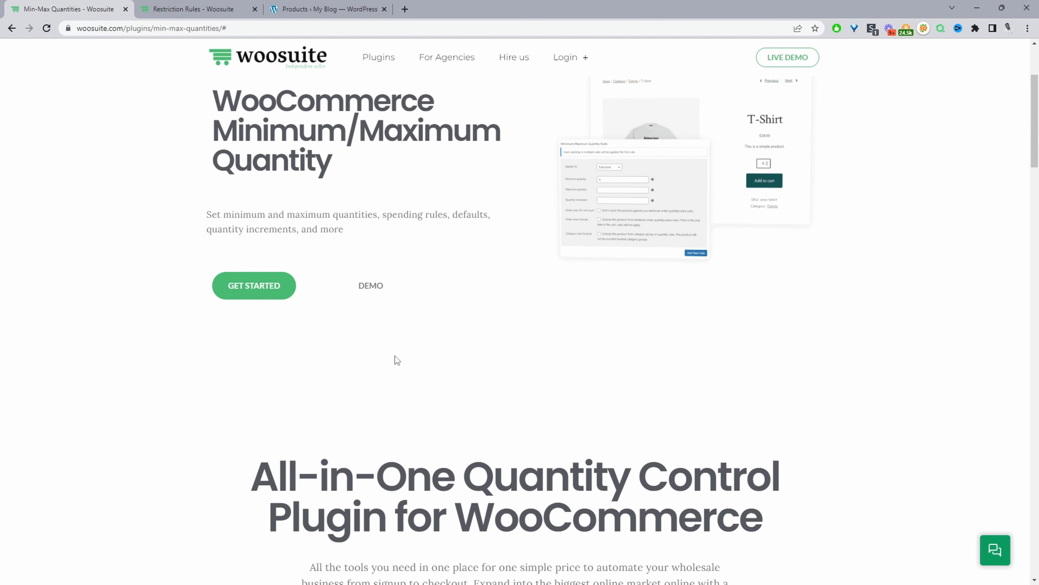
pyautogui.scroll(3, 394, 352)
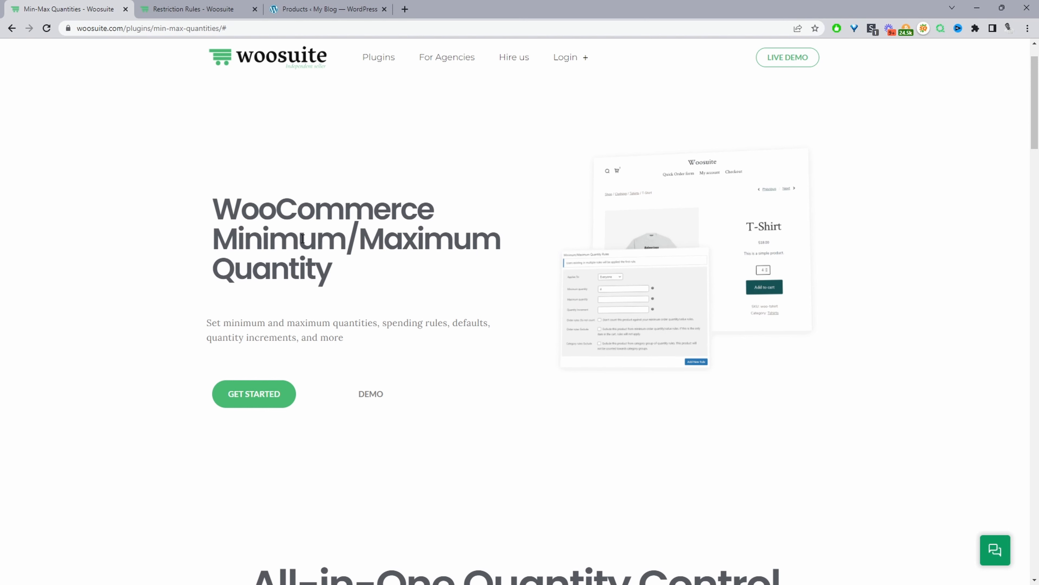
pyautogui.hotkey('ctrl', 'Tab')
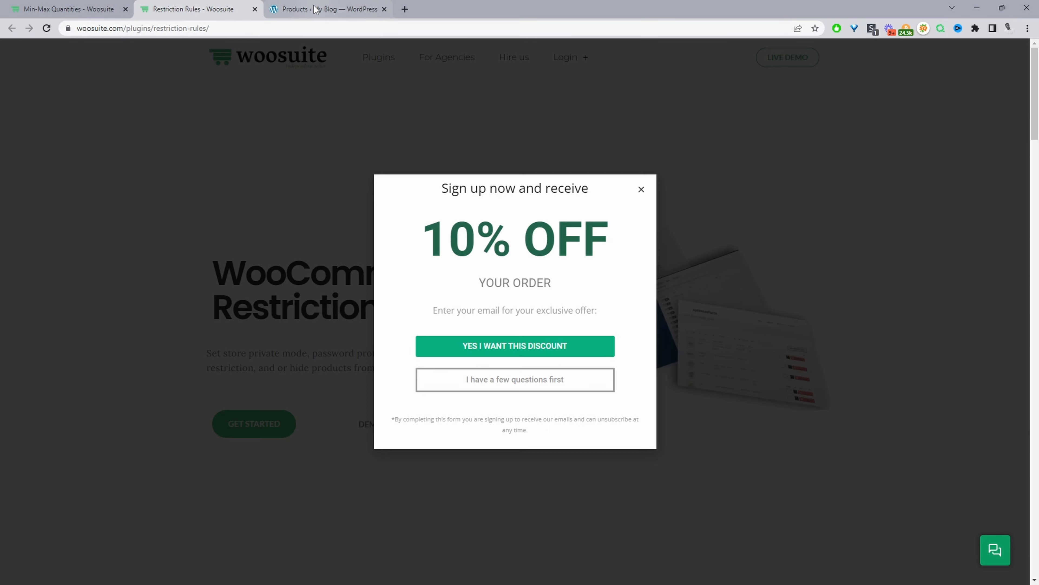
# Duplicate the Vanilla product from the store's product list
pyautogui.click(325, 9)
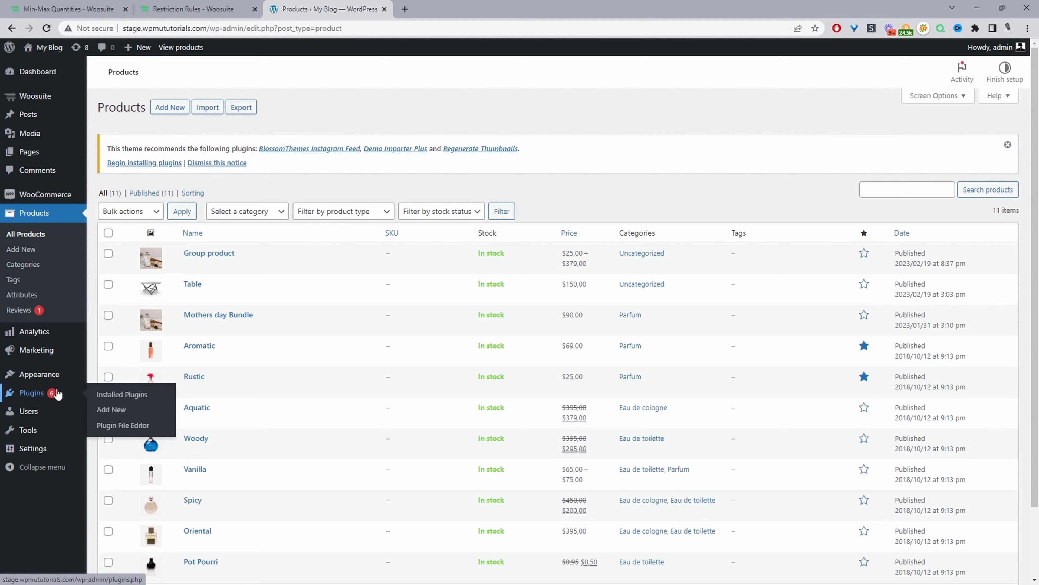
pyautogui.moveTo(110, 409)
pyautogui.moveTo(69, 396)
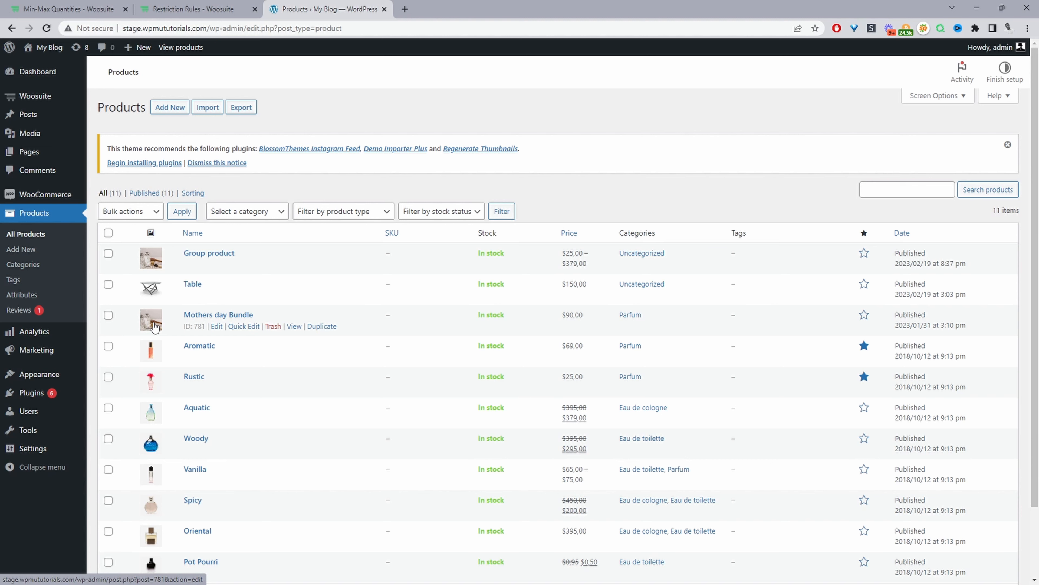
pyautogui.scroll(-2, 231, 356)
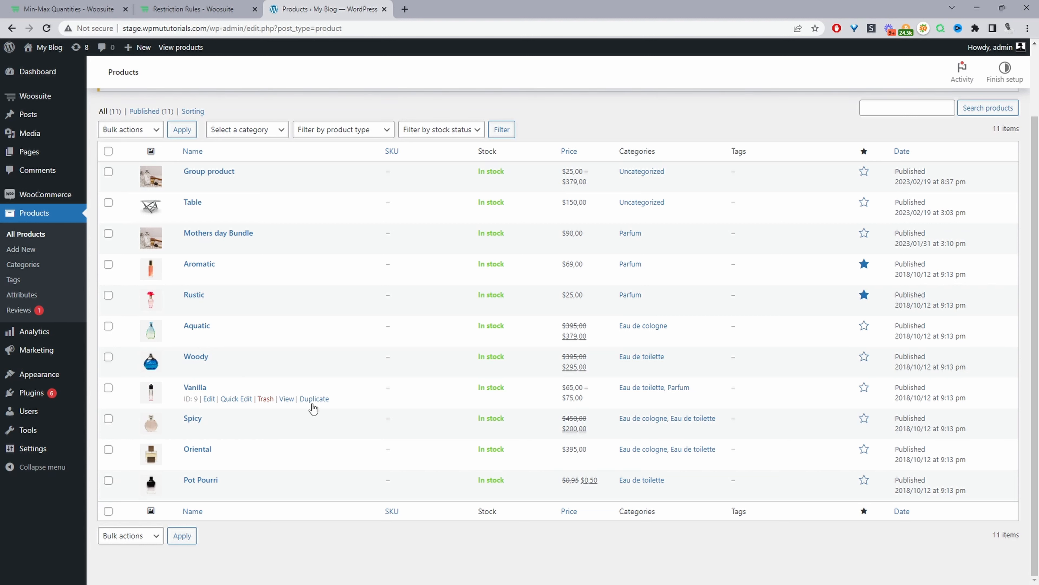
pyautogui.click(313, 400)
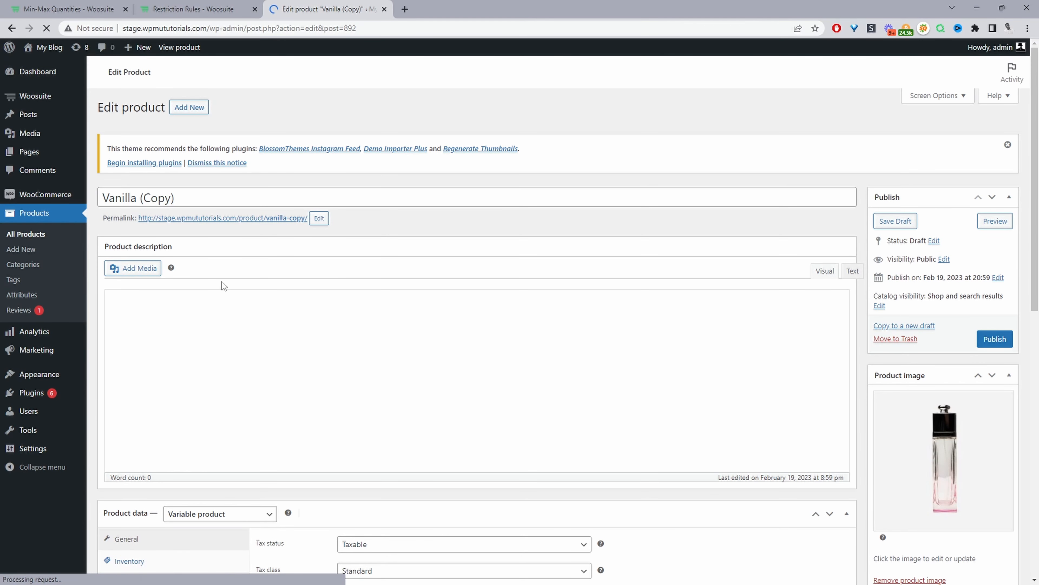
# Rename the duplicated product as "Vanilla (Sample) 5ml"
pyautogui.moveTo(143, 199); pyautogui.dragTo(165, 200)
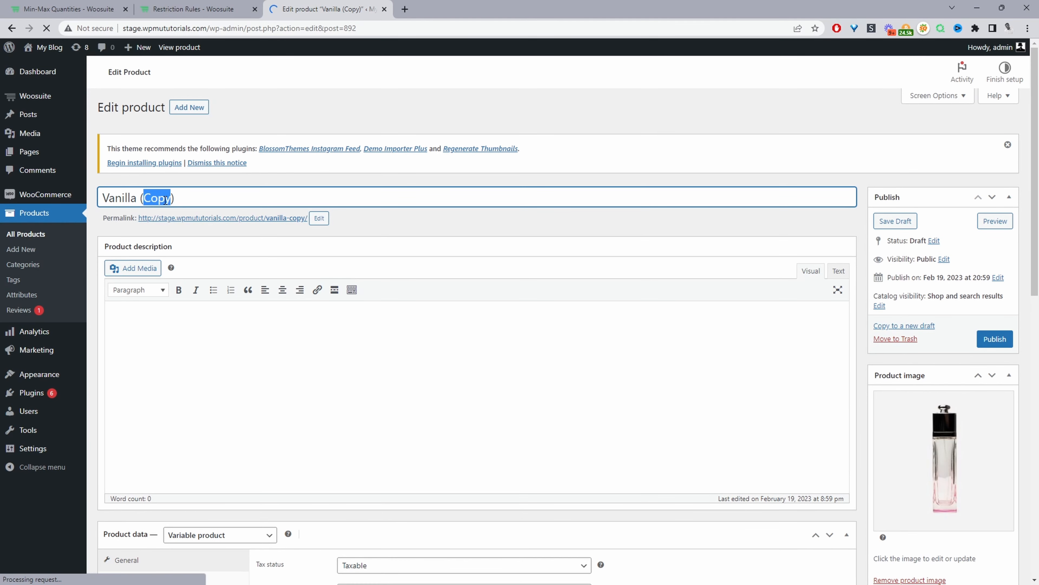
pyautogui.write('Sample')
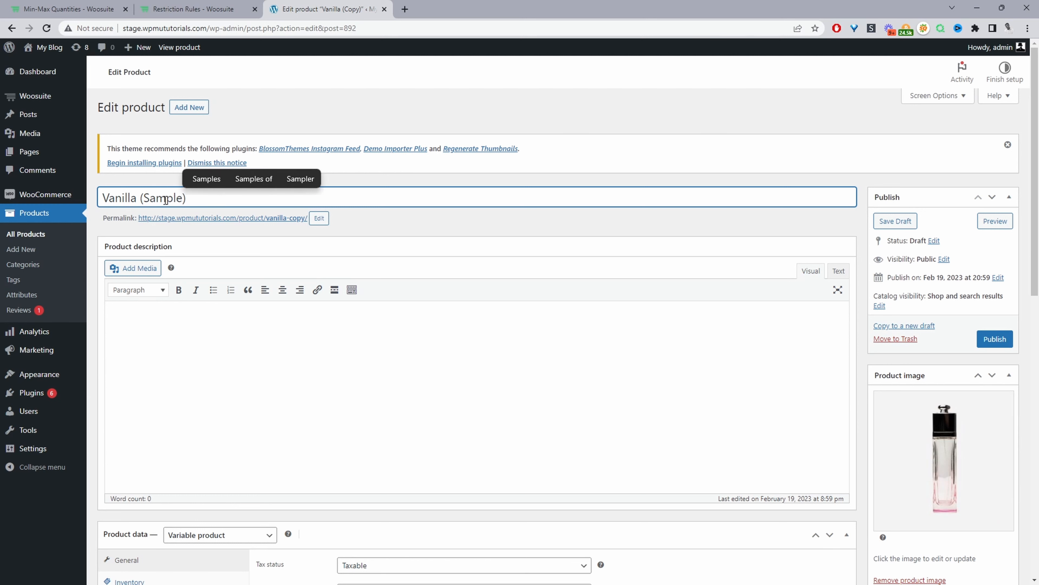
pyautogui.click(191, 197)
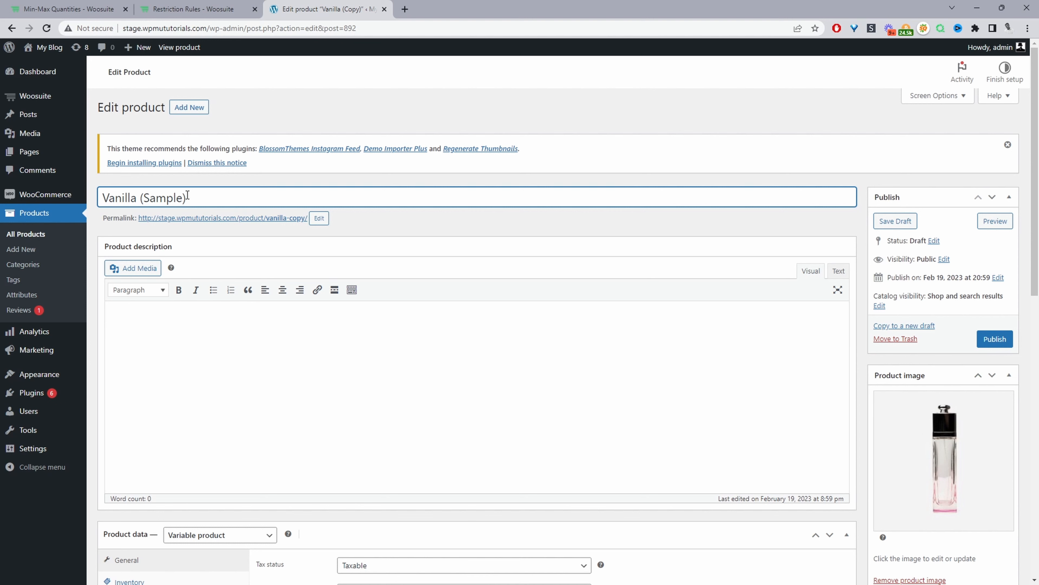
pyautogui.write('5ml')
# Remove the product from the Parfum and Eau de toilette categories
pyautogui.scroll(-5, 341, 220)
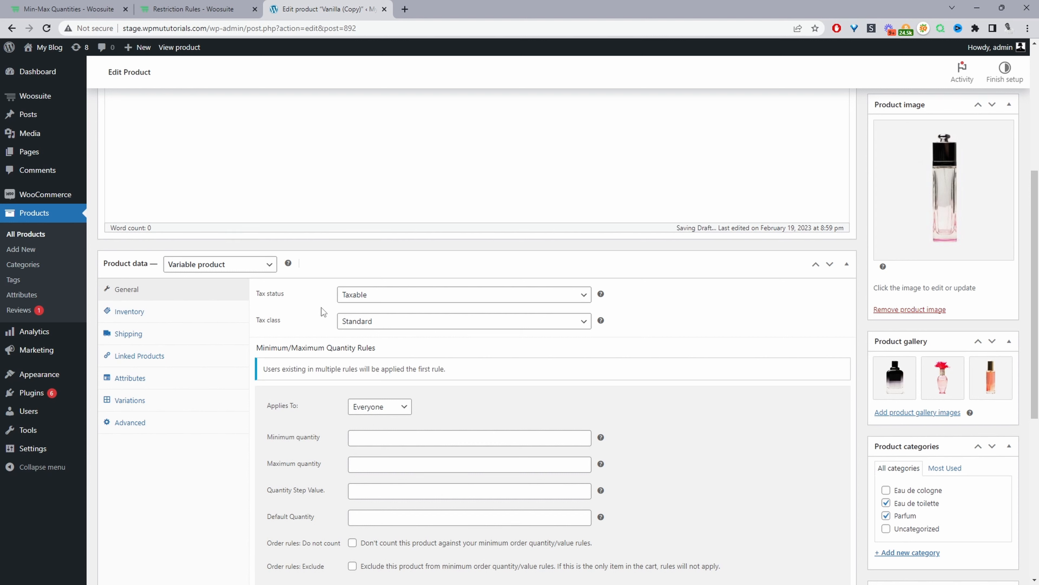
pyautogui.scroll(3, 322, 307)
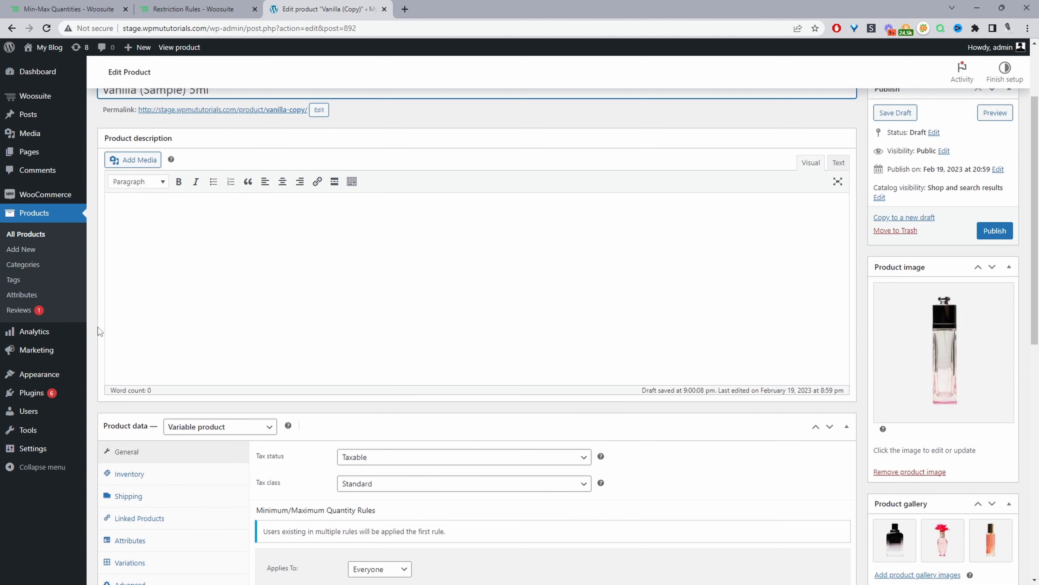
pyautogui.scroll(-3, 316, 339)
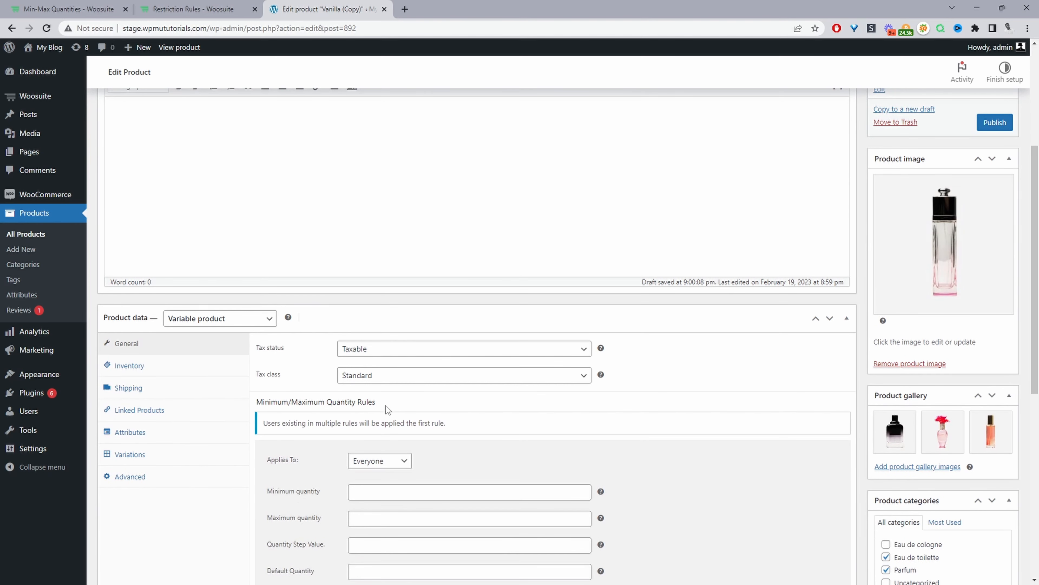
pyautogui.scroll(-5, 389, 409)
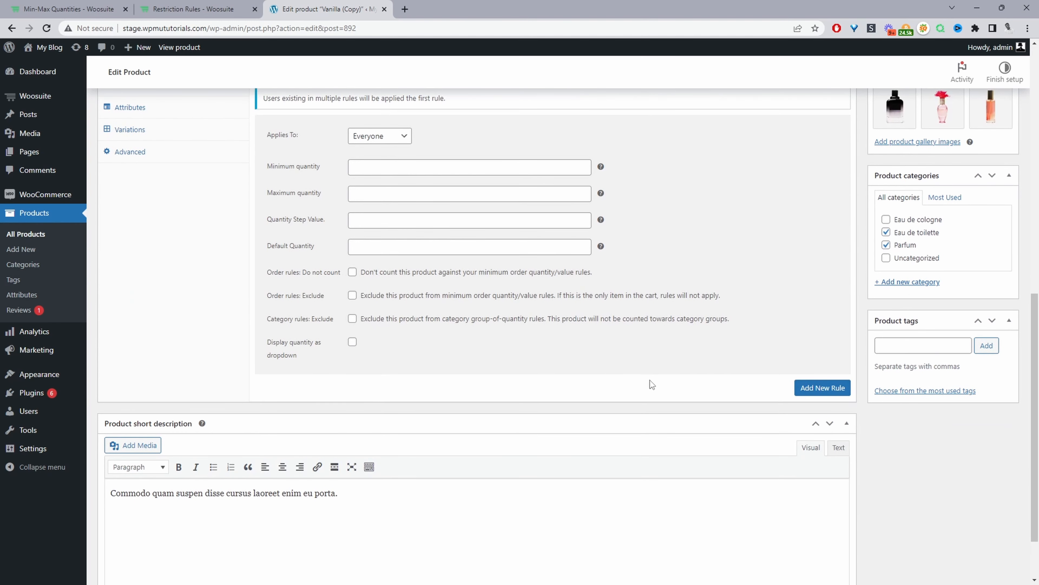
pyautogui.click(888, 247)
pyautogui.click(887, 233)
# Add a new product category named "samples" for this product and publish the product
pyautogui.click(896, 282)
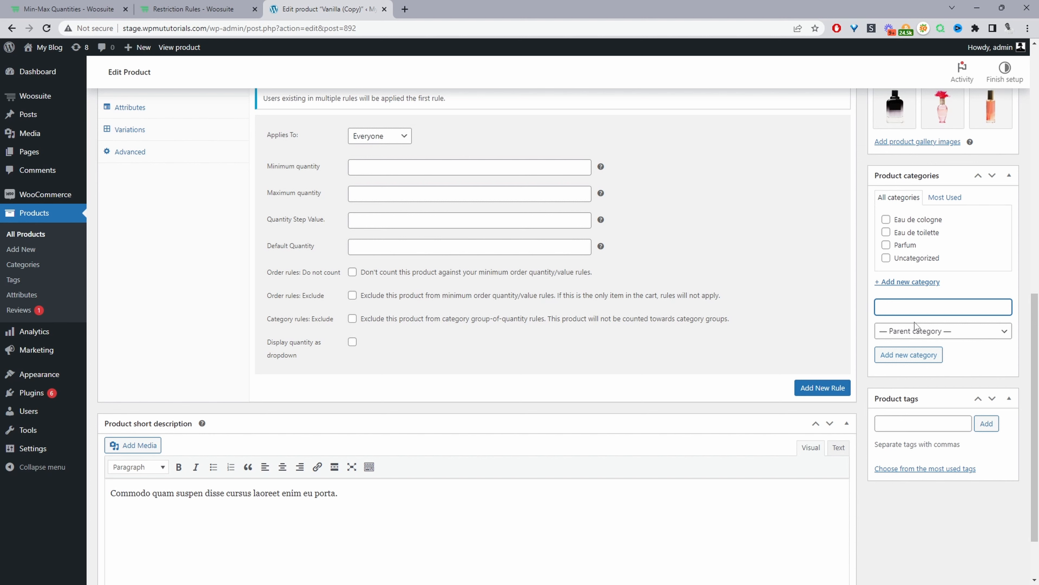
pyautogui.write('sam')
pyautogui.write('ple')
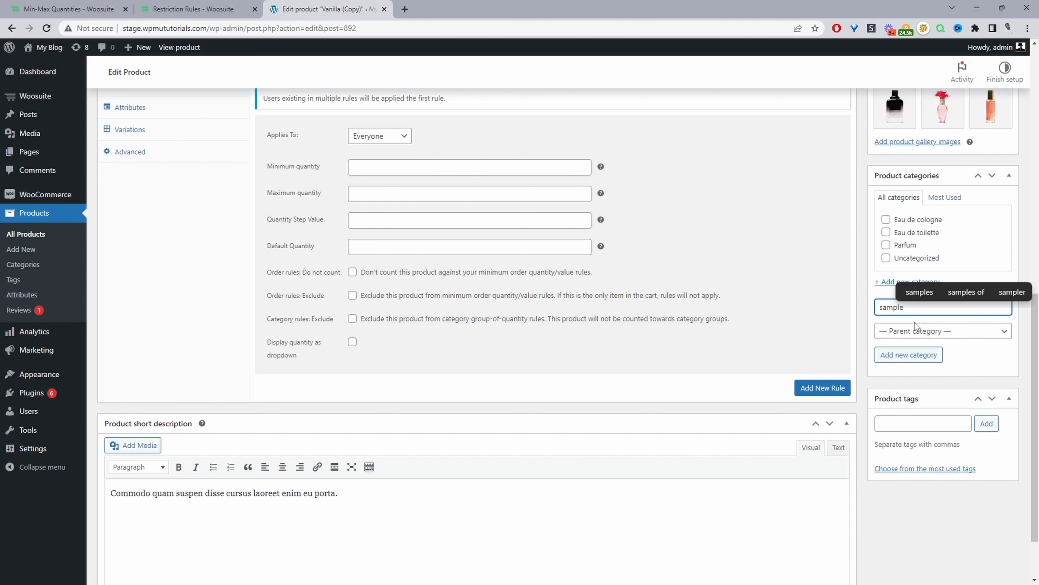
pyautogui.write('s')
pyautogui.press('Return')
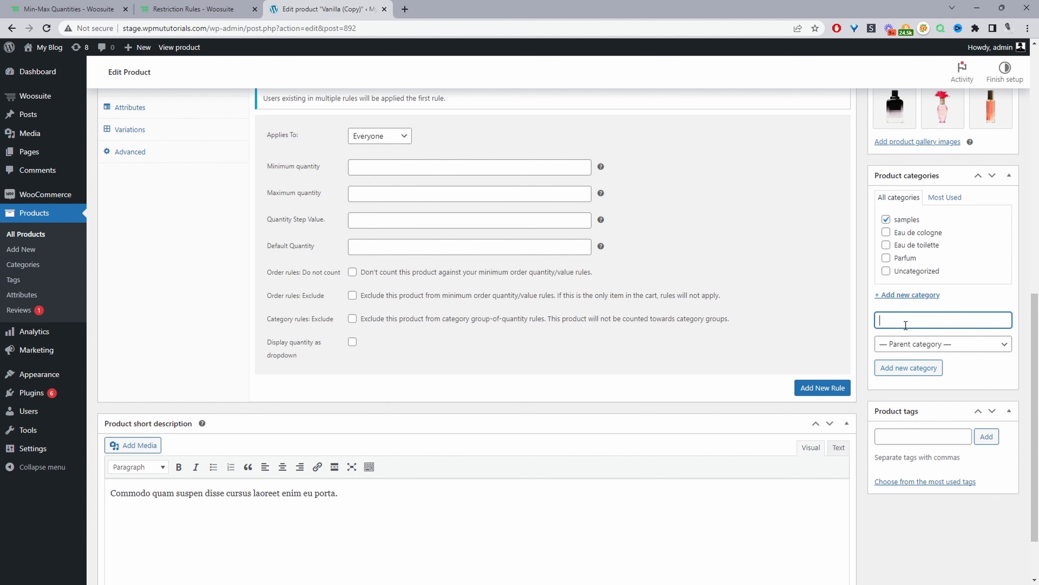
pyautogui.scroll(10, 906, 324)
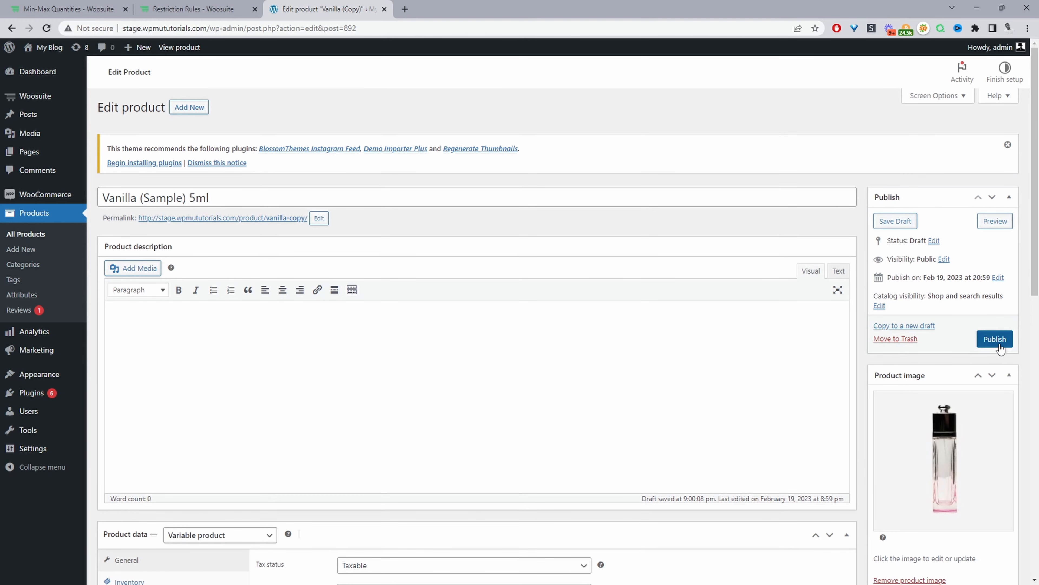
pyautogui.click(998, 341)
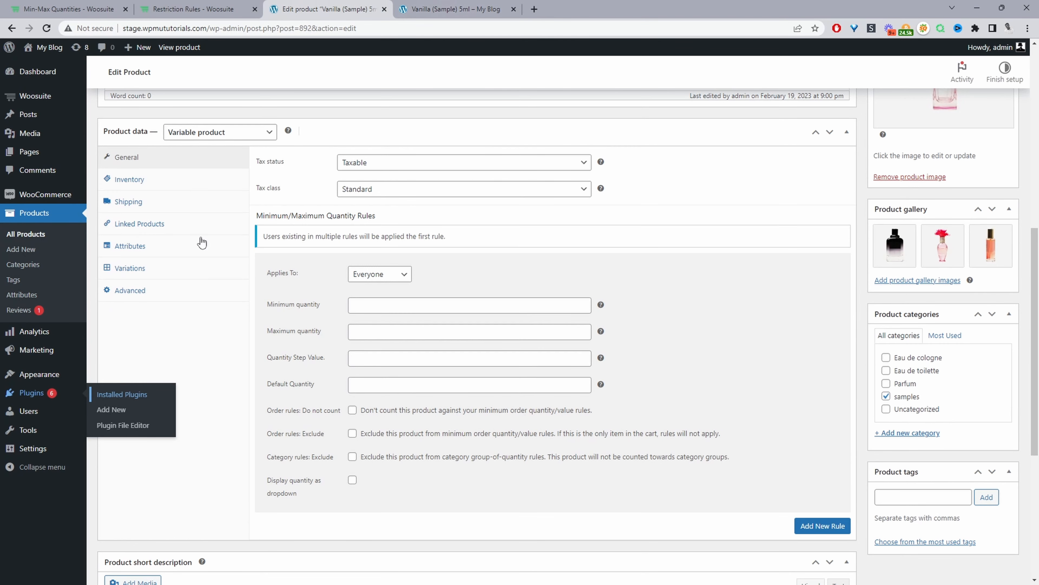
# Set the regular price of the product's 50ml variation to $5
pyautogui.click(153, 270)
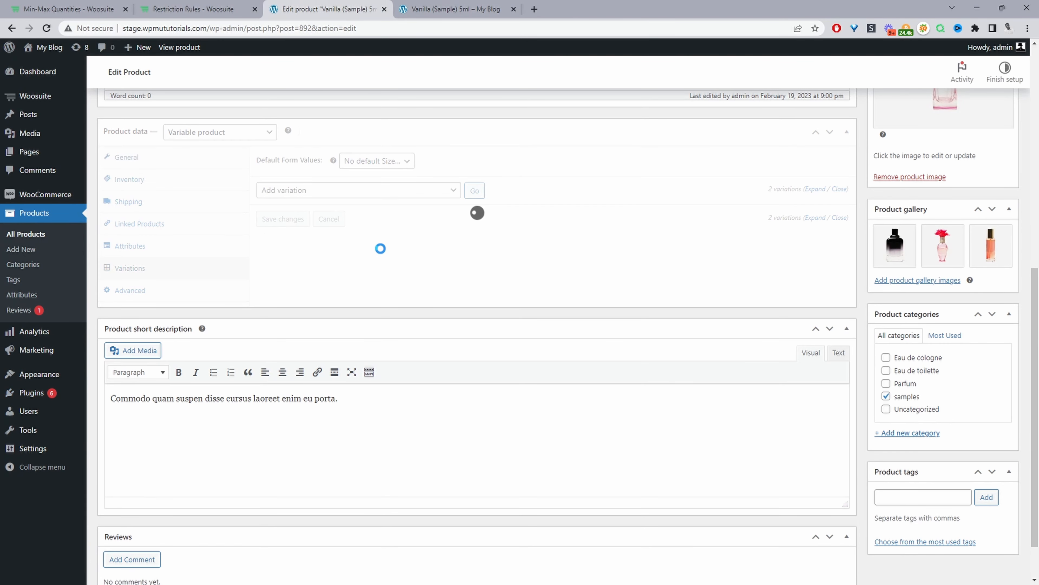
pyautogui.click(408, 230)
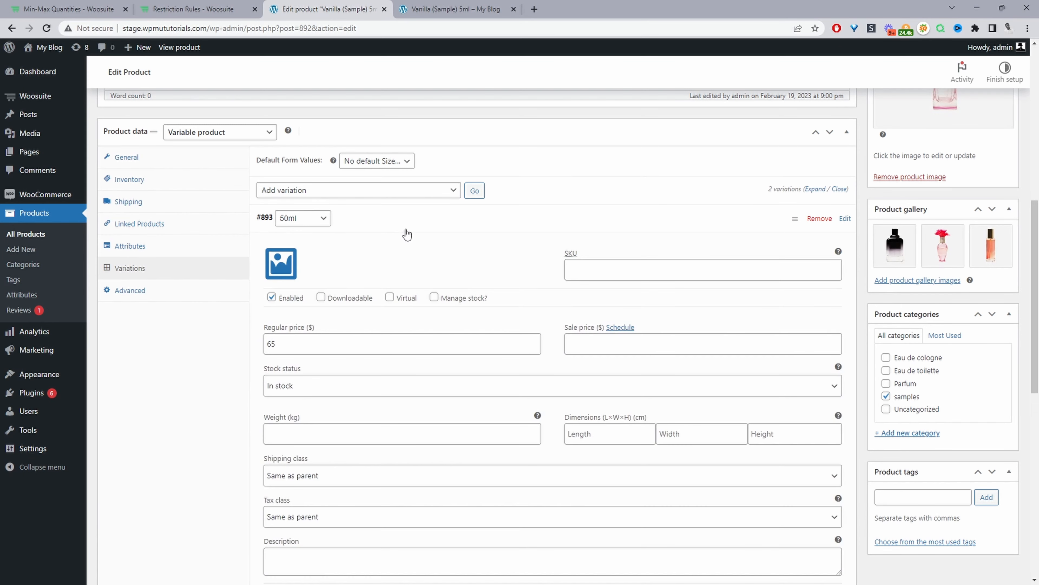
pyautogui.scroll(-2, 409, 234)
pyautogui.scroll(-1, 409, 235)
pyautogui.moveTo(339, 236); pyautogui.dragTo(233, 241)
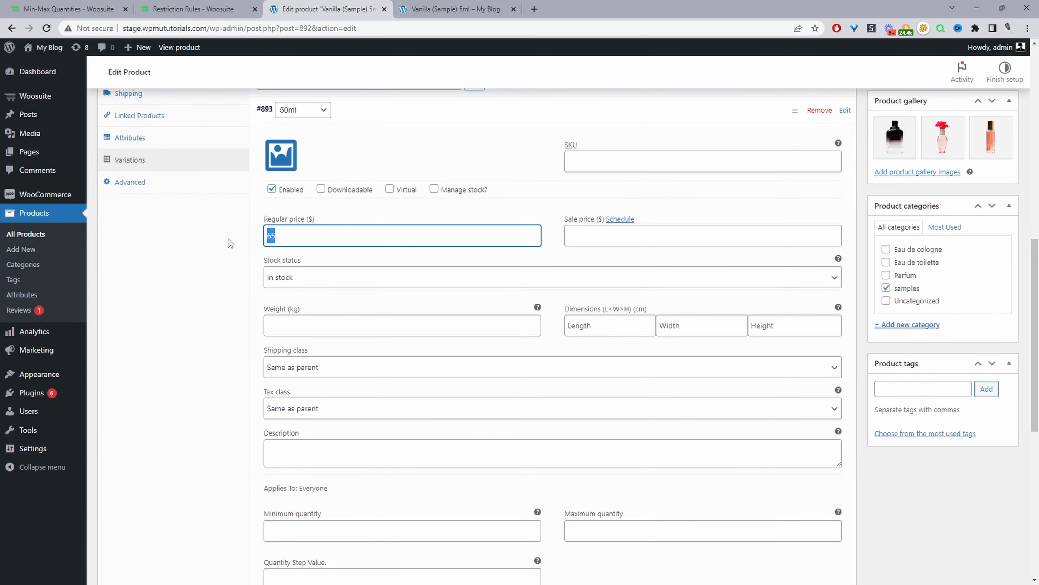
# Set the regular price of the 100ml variation to $5 and save the variation changes
pyautogui.scroll(-5, 354, 237)
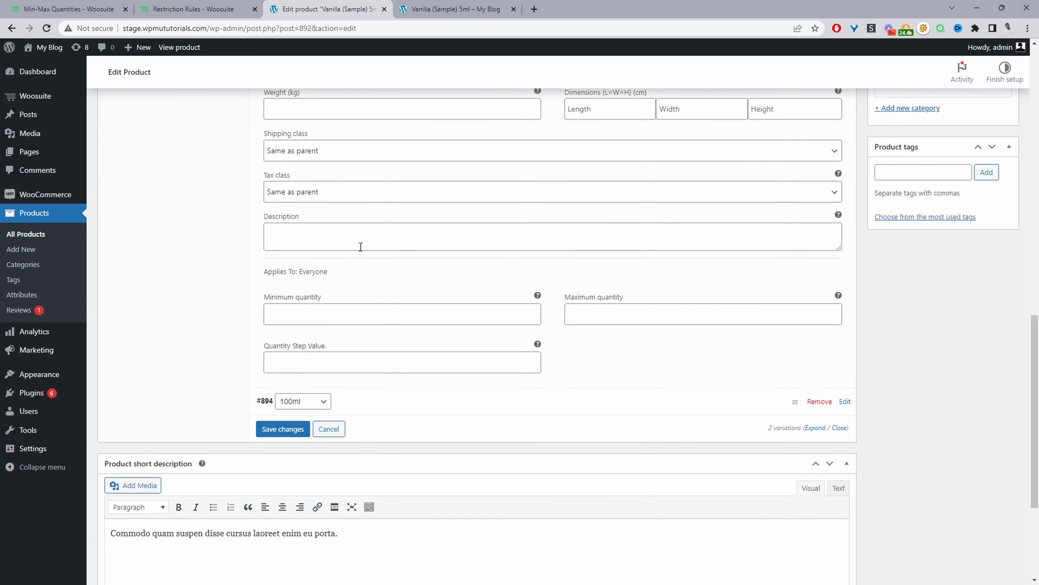
pyautogui.click(360, 405)
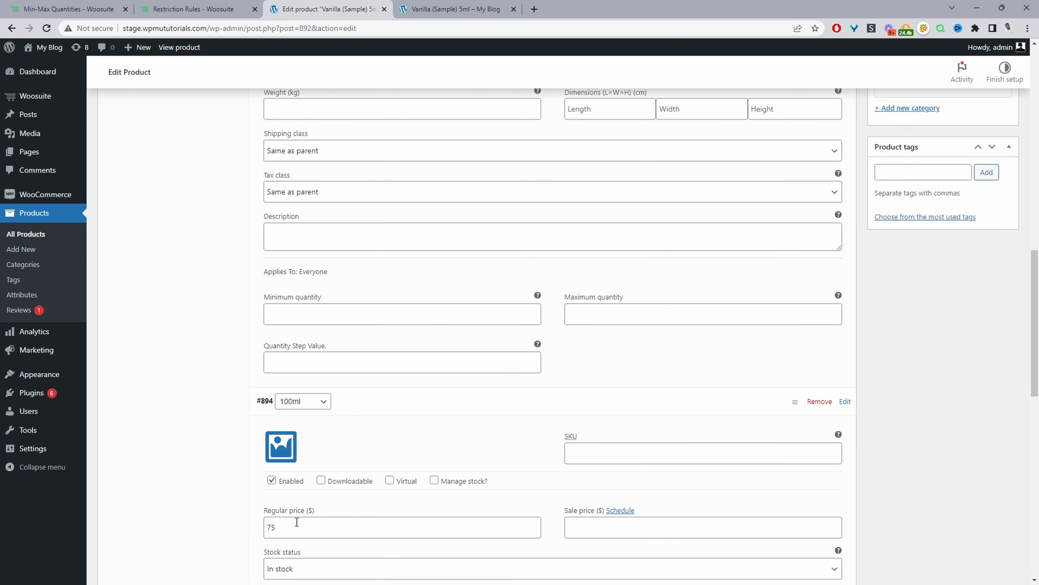
pyautogui.moveTo(295, 527); pyautogui.dragTo(227, 520)
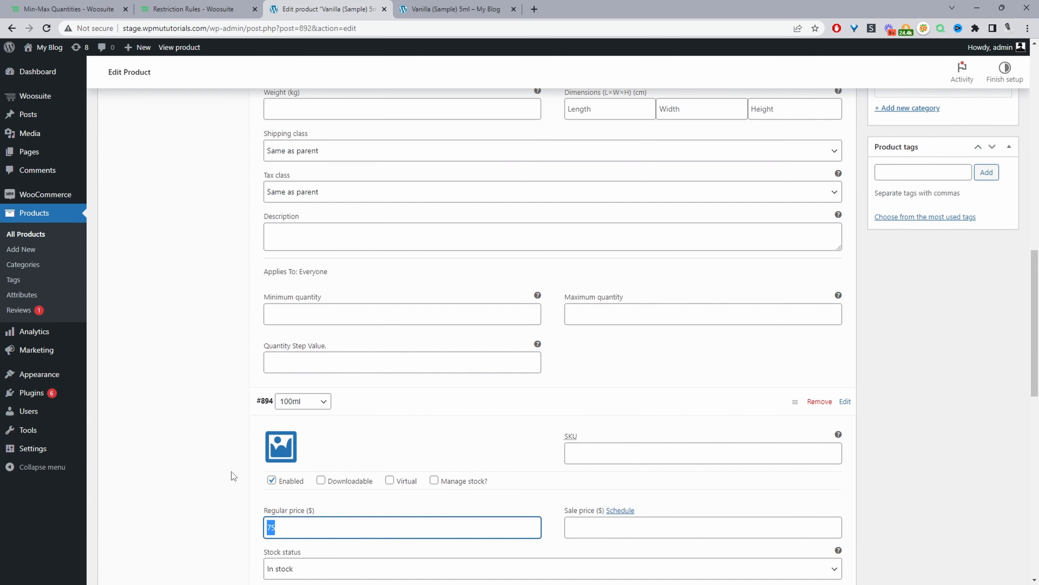
pyautogui.scroll(-13, 889, 252)
pyautogui.click(283, 314)
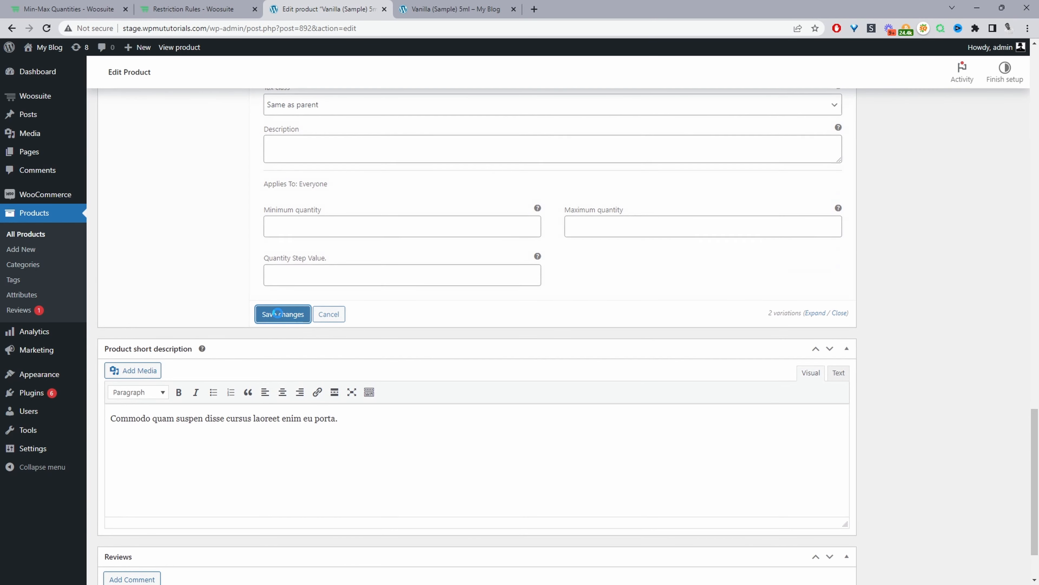
# Update the Vanilla (Sample) 5ml product and view its storefront page
pyautogui.scroll(9, 905, 268)
pyautogui.scroll(15, 904, 272)
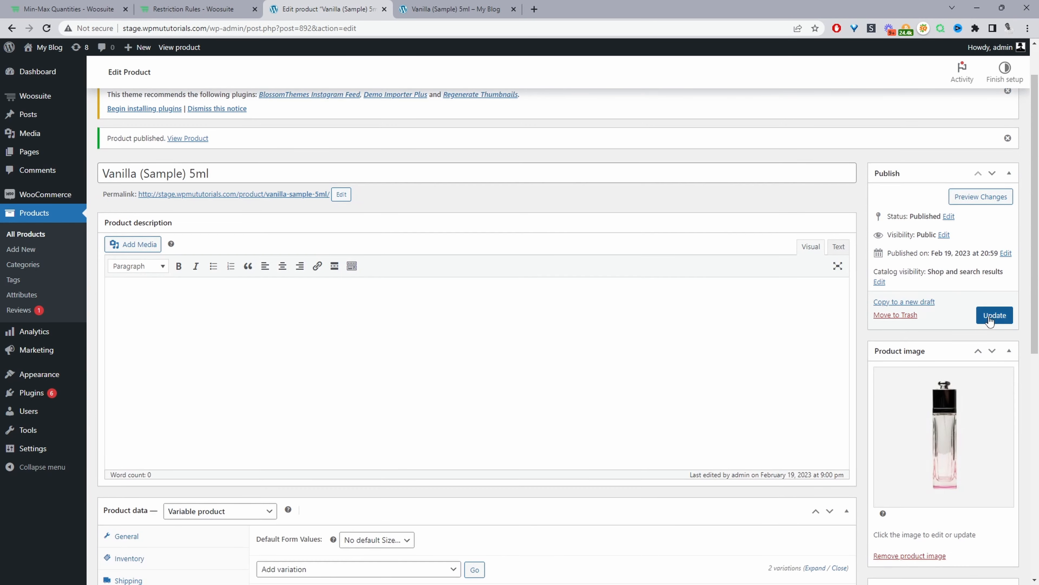
pyautogui.click(994, 315)
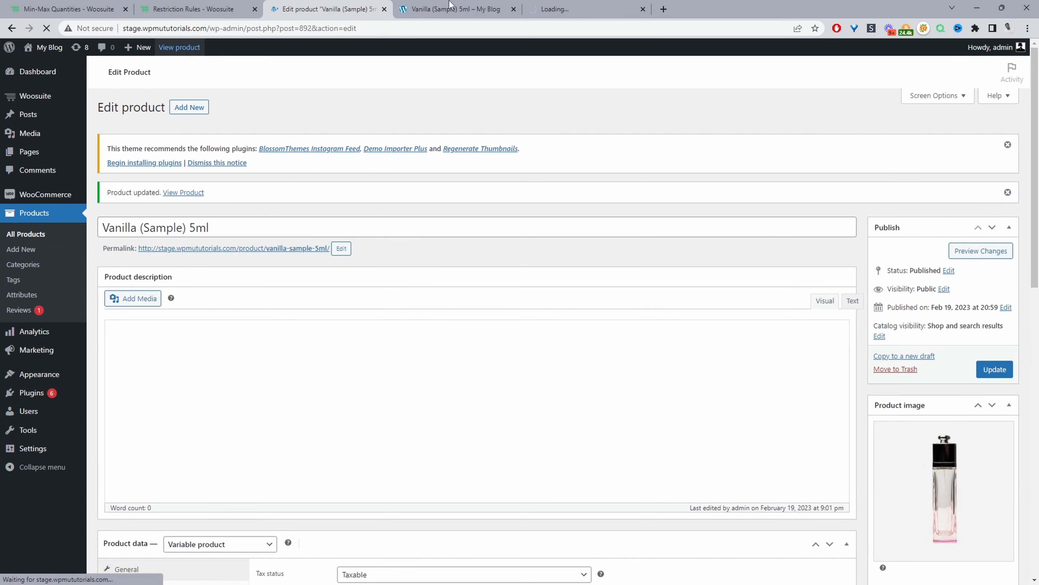
pyautogui.click(455, 16)
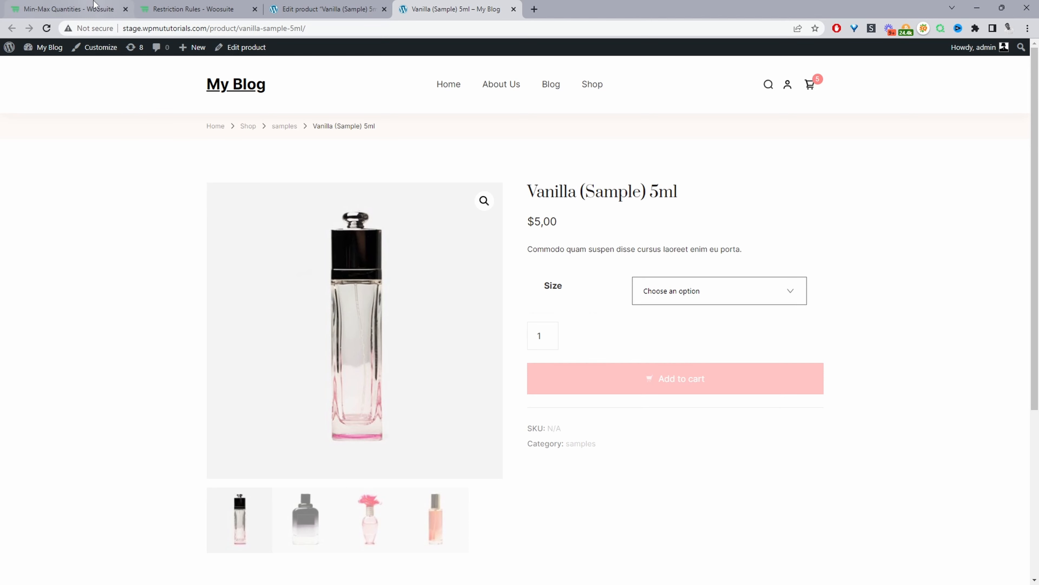
# Open the samples product category for editing and bring up its quantity rule settings
pyautogui.click(339, 9)
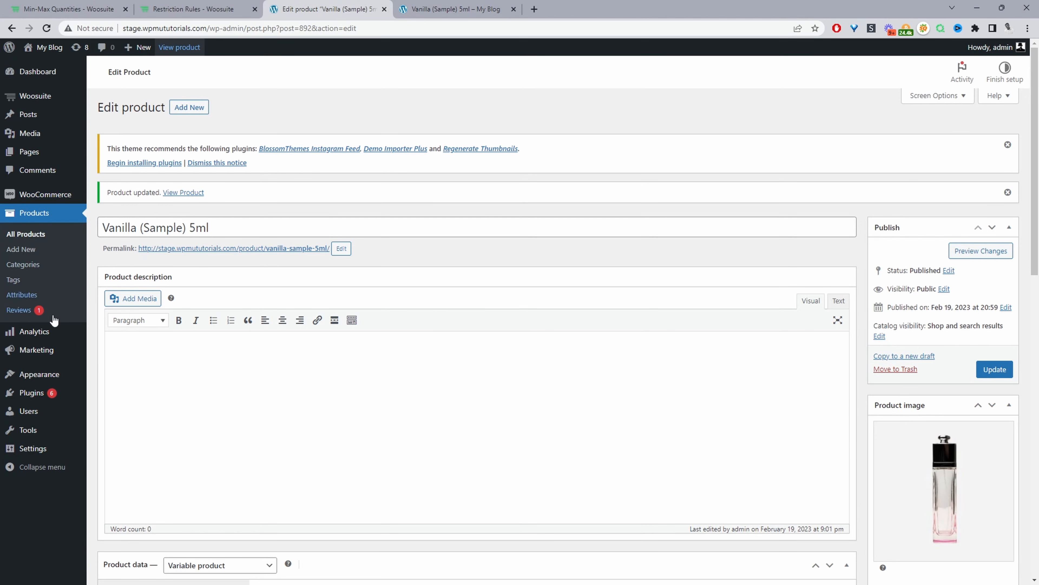
pyautogui.moveTo(57, 400)
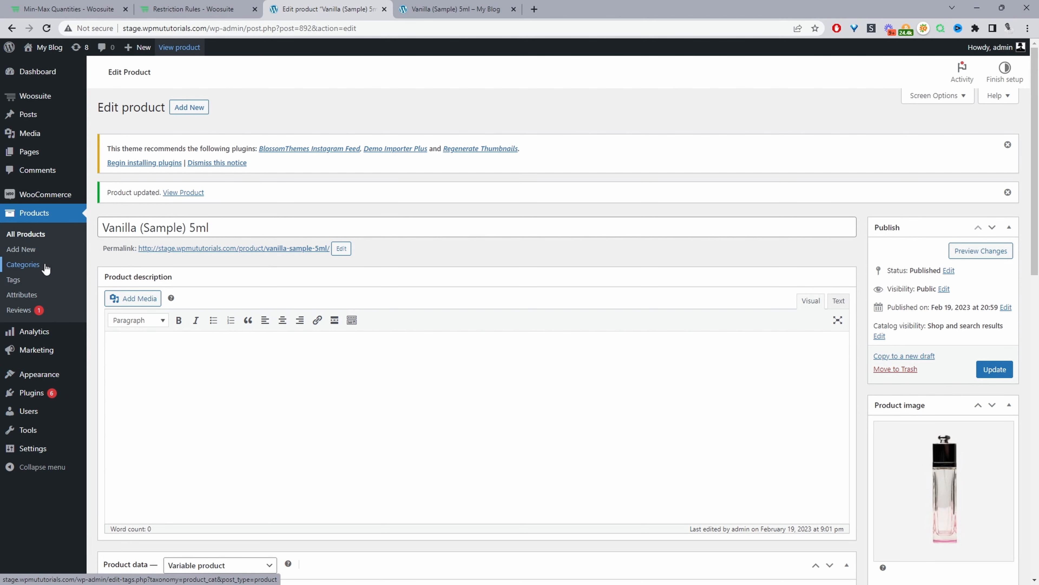
pyautogui.click(37, 270)
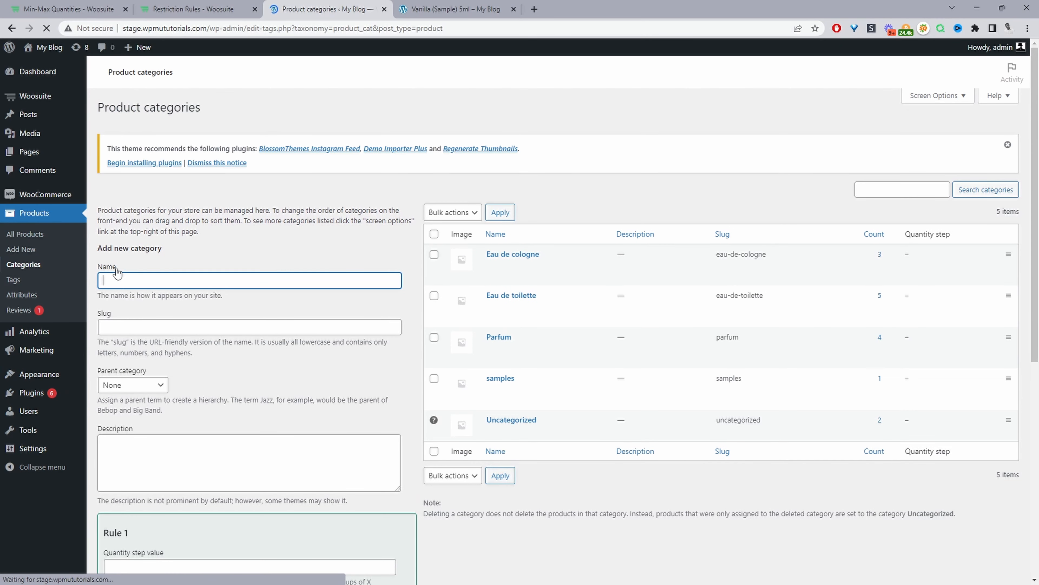
pyautogui.click(492, 390)
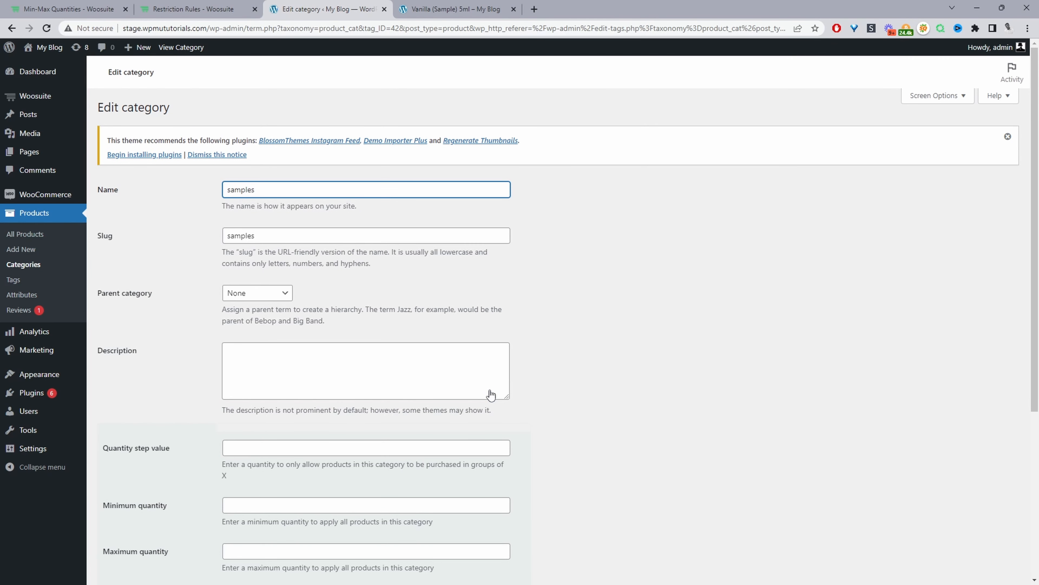
pyautogui.scroll(-4, 425, 350)
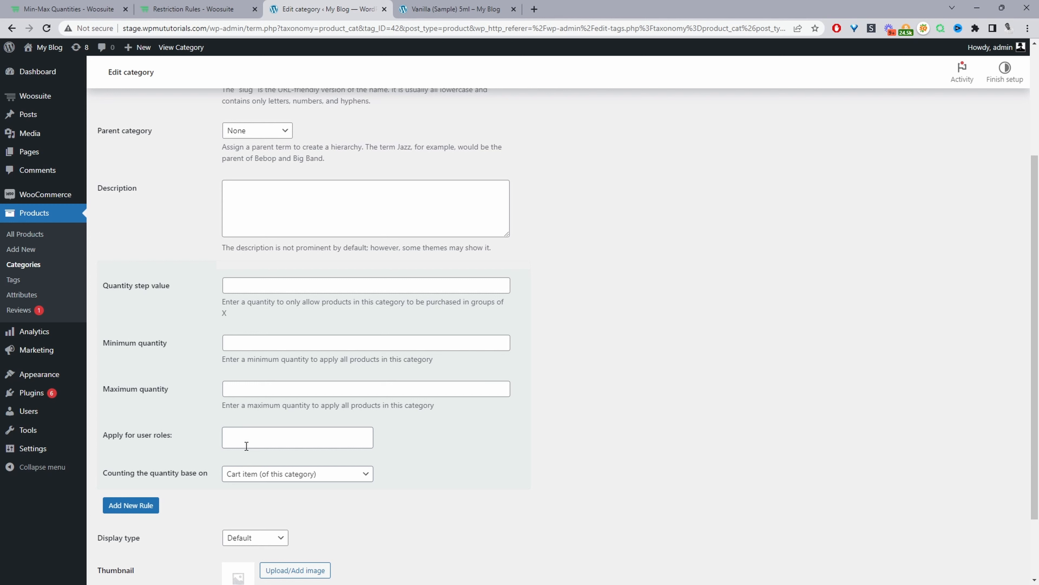
# Set the samples category's maximum quantity to 4 and apply the rule to the Administrator user role
pyautogui.click(228, 389)
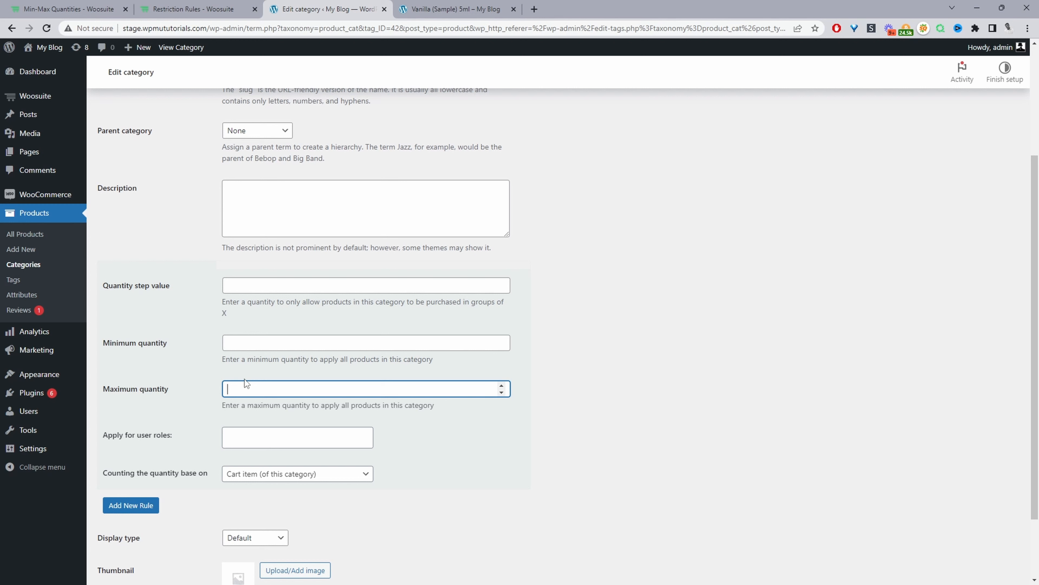
pyautogui.write('4')
pyautogui.click(324, 436)
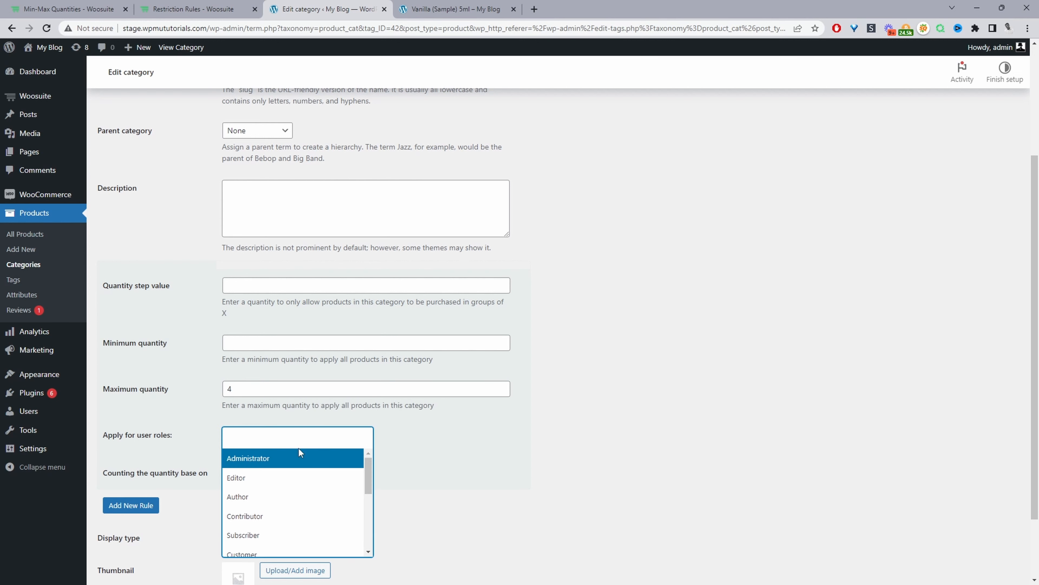
pyautogui.scroll(-5, 296, 515)
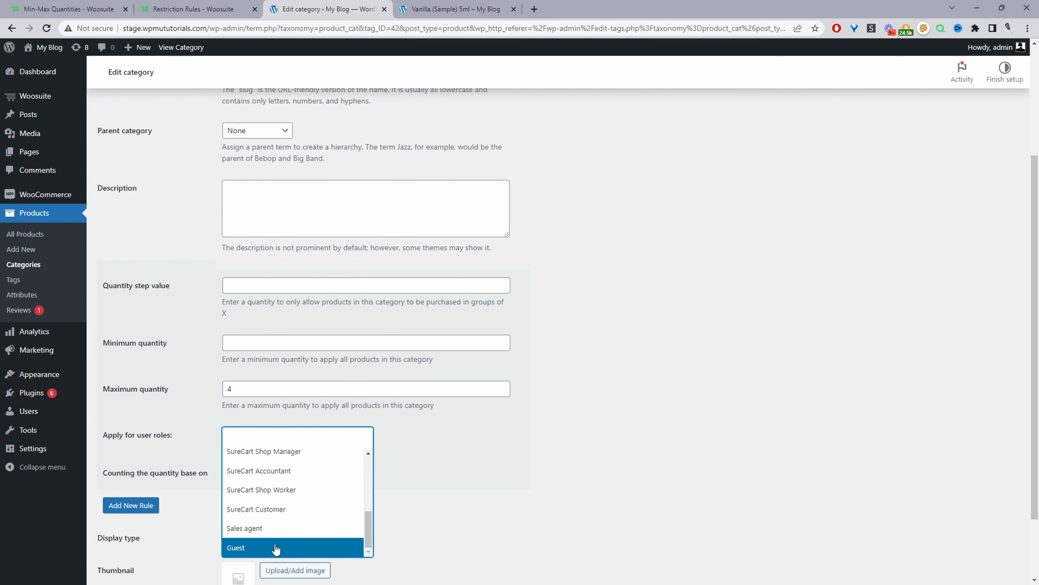
pyautogui.scroll(2, 279, 546)
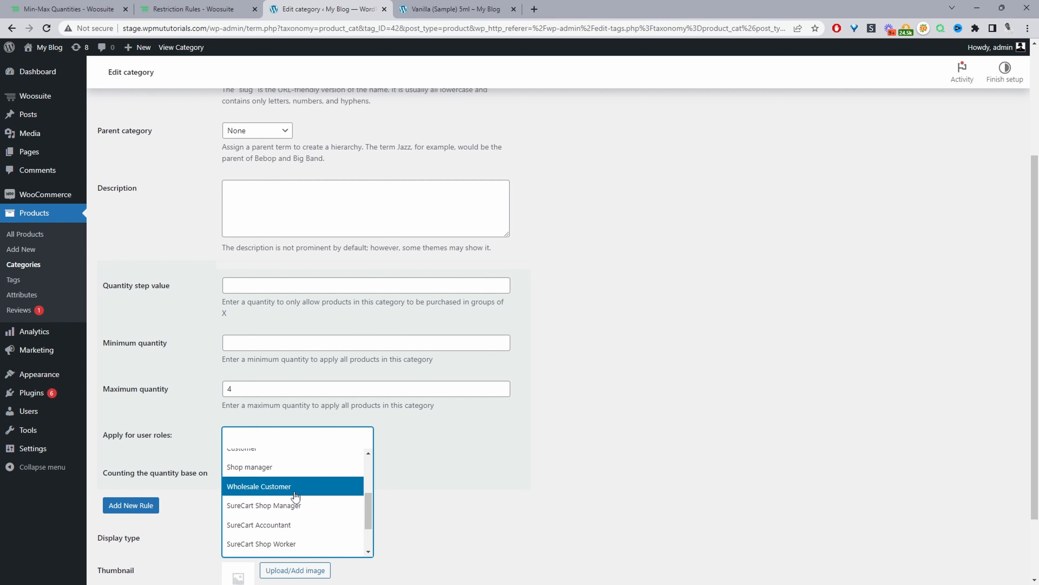
pyautogui.scroll(4, 295, 494)
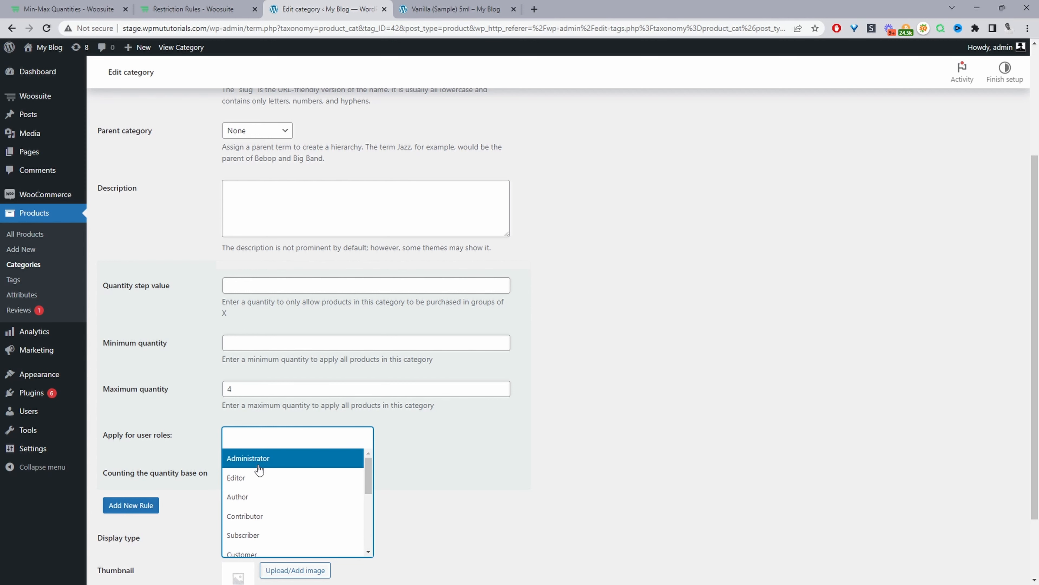
pyautogui.click(259, 459)
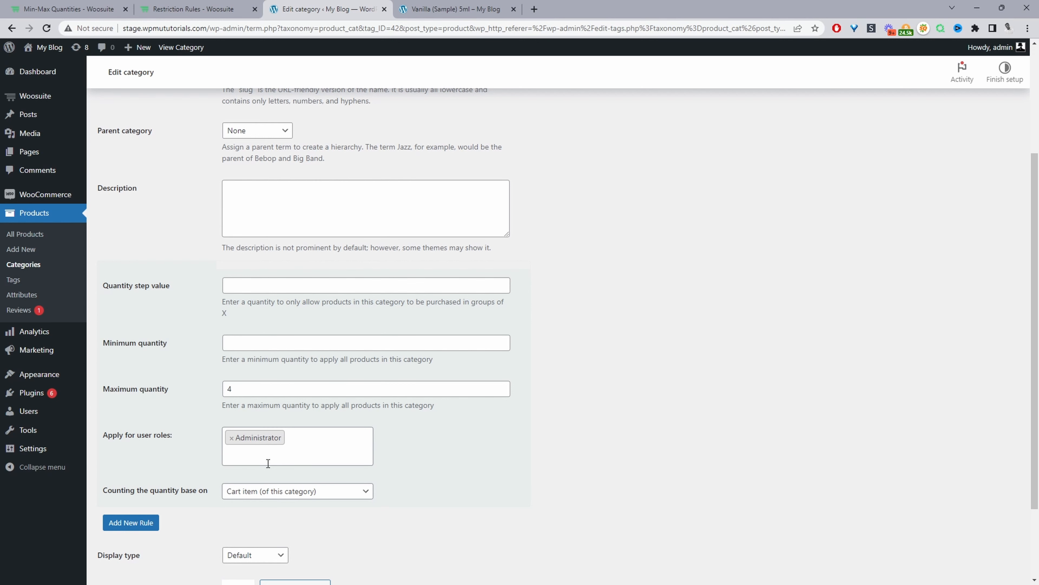
# Base the rule's quantity counting on Cart total (by this category) and update the samples category
pyautogui.scroll(-3, 251, 484)
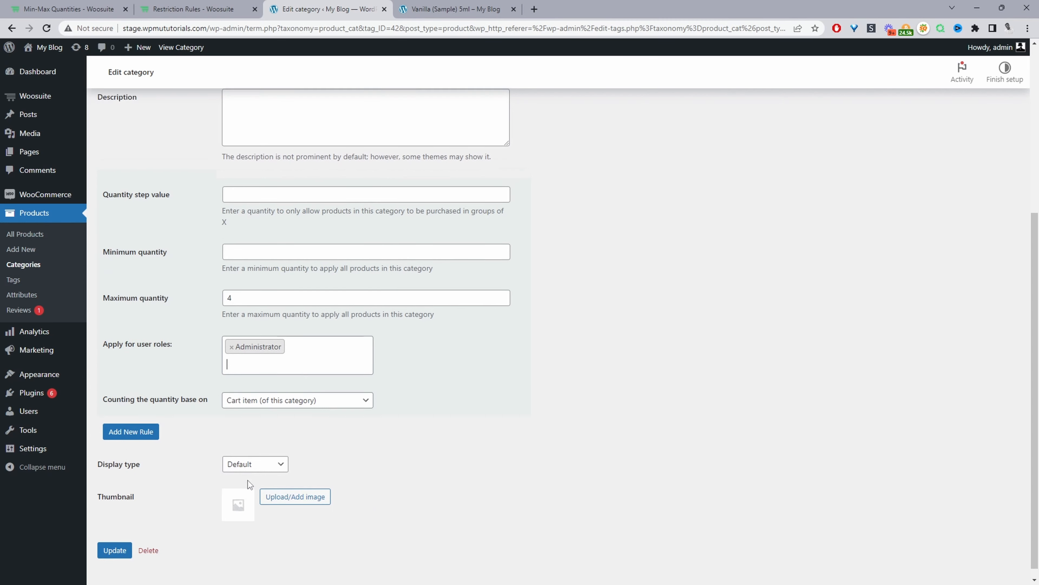
pyautogui.click(260, 391)
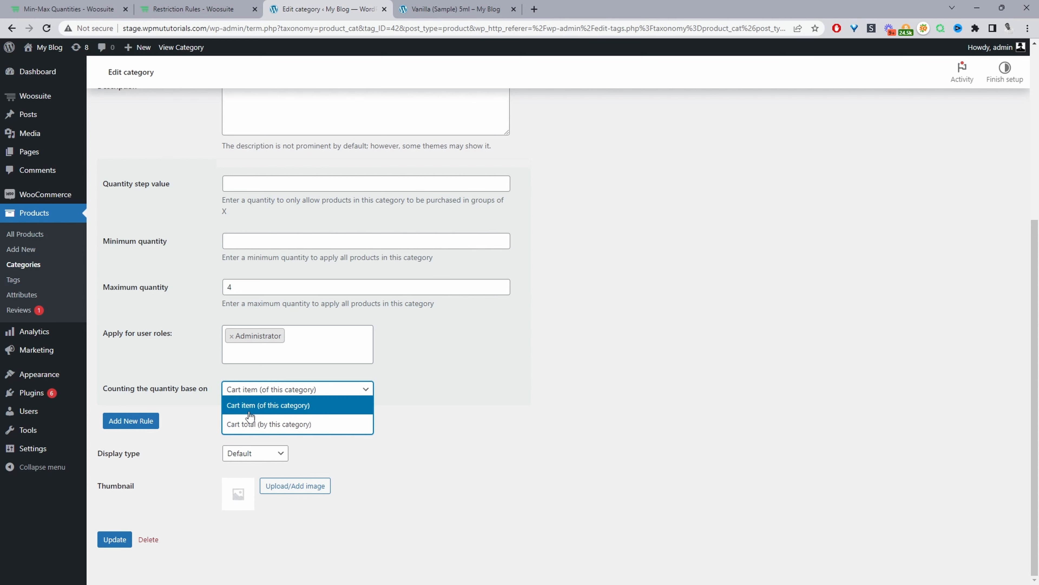
pyautogui.click(252, 424)
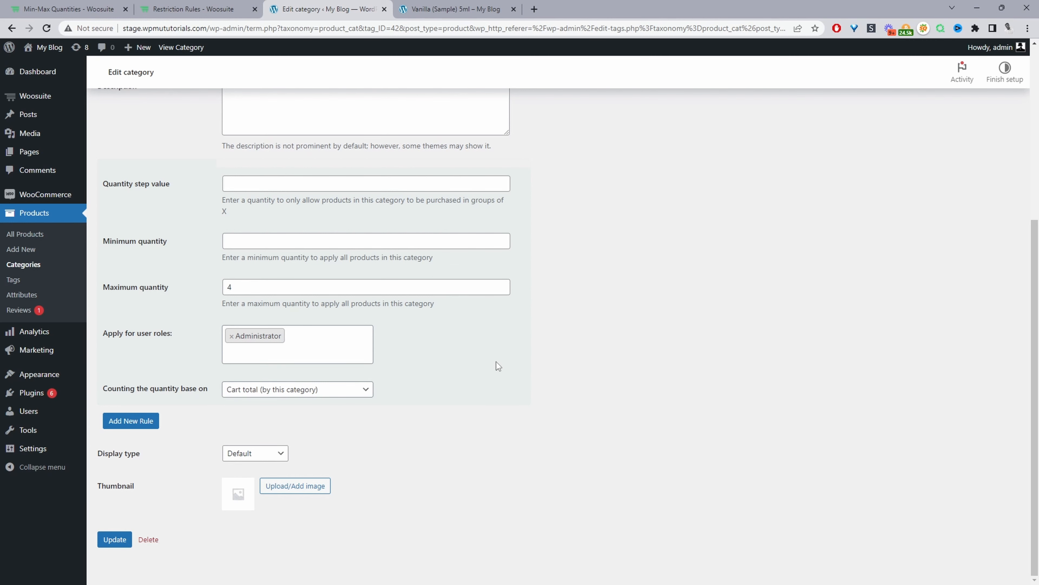
pyautogui.scroll(6, 334, 311)
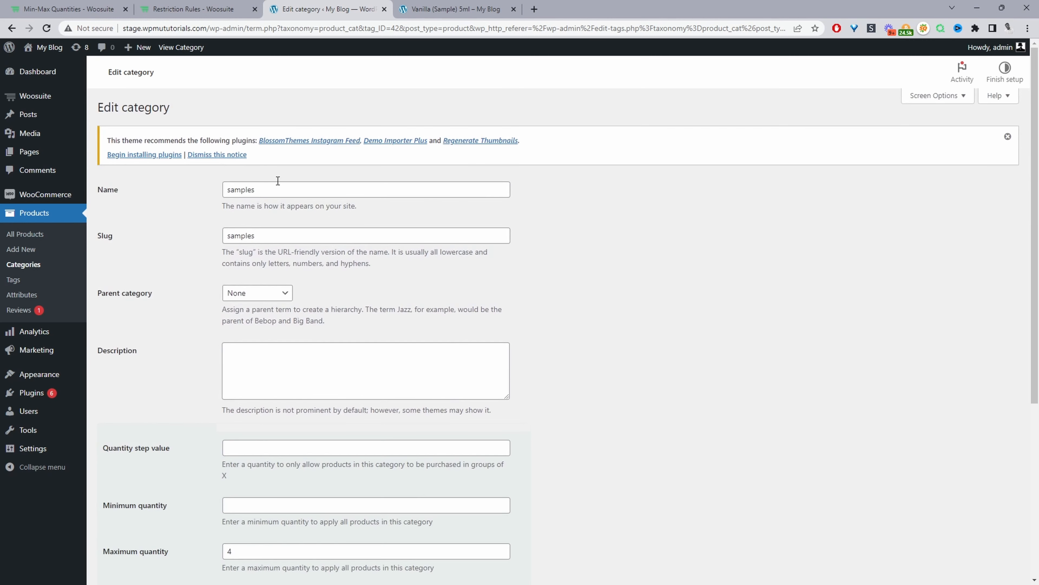
pyautogui.scroll(-4, 296, 288)
pyautogui.scroll(-2, 172, 537)
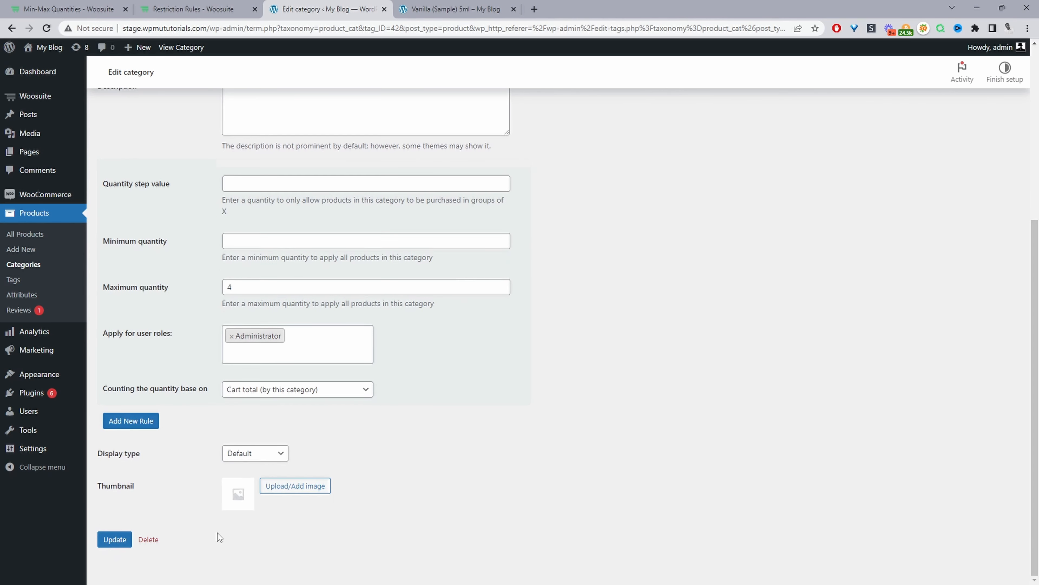
pyautogui.click(110, 548)
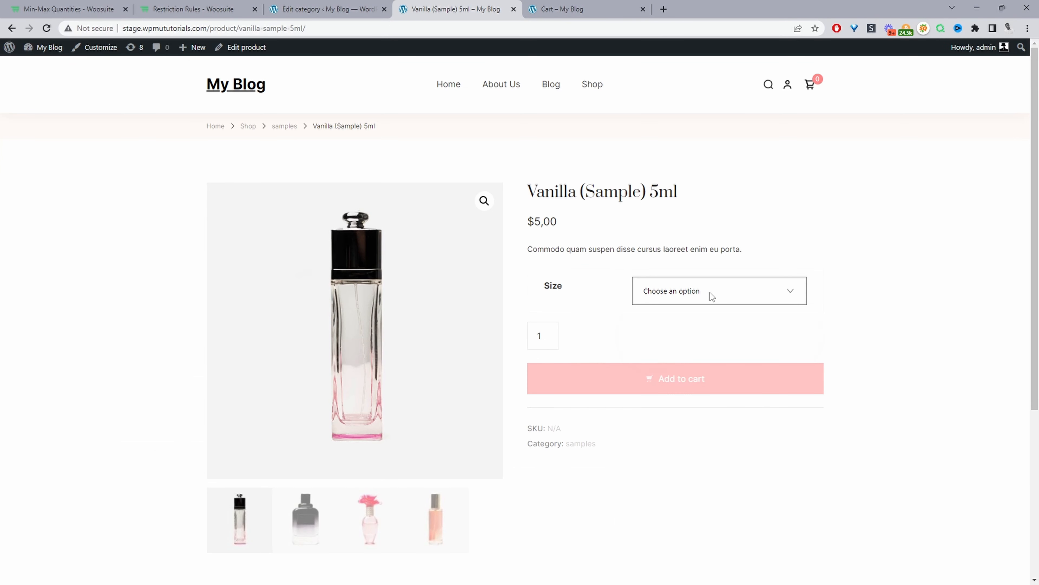
# Add the 100ml variation of Vanilla (Sample) 5ml to the cart from its storefront page and view the cart
pyautogui.click(710, 292)
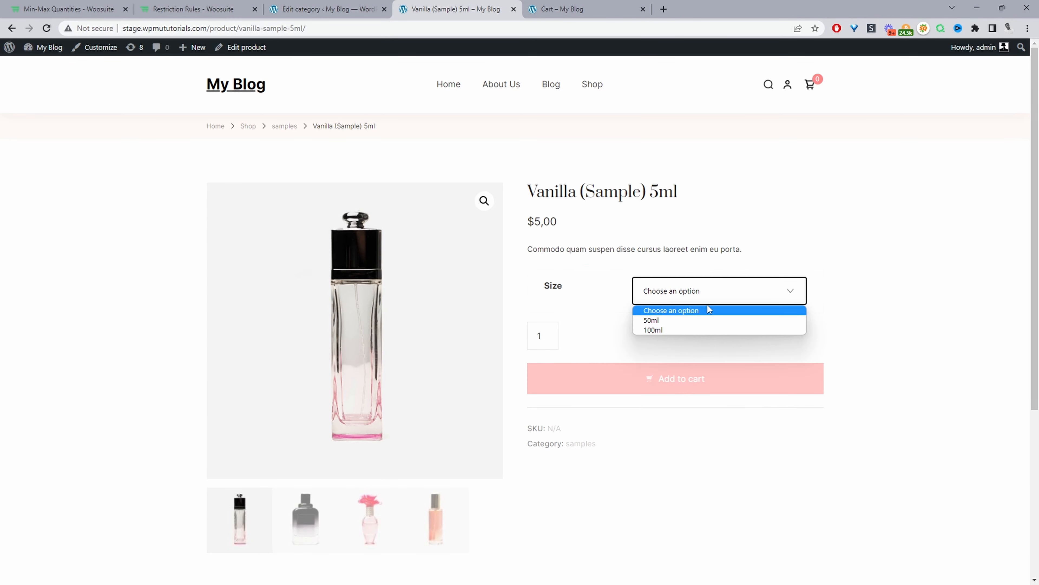
pyautogui.click(702, 327)
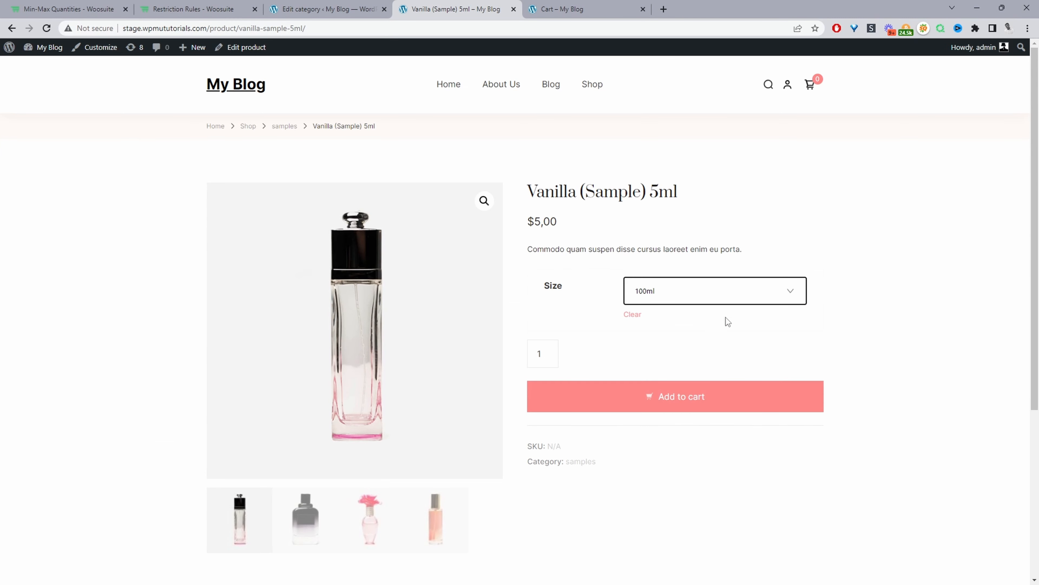
pyautogui.click(590, 406)
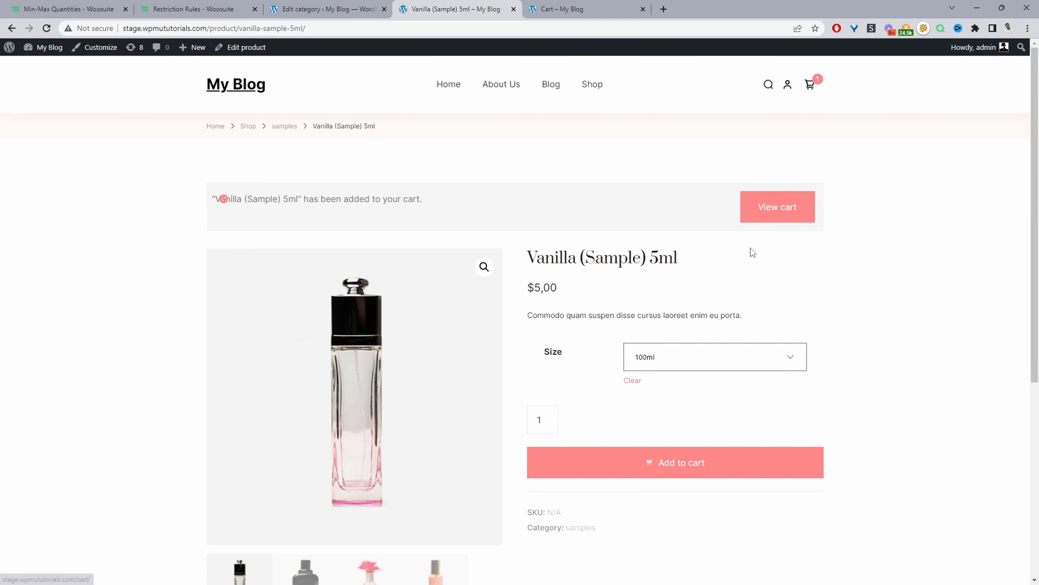
pyautogui.click(777, 208)
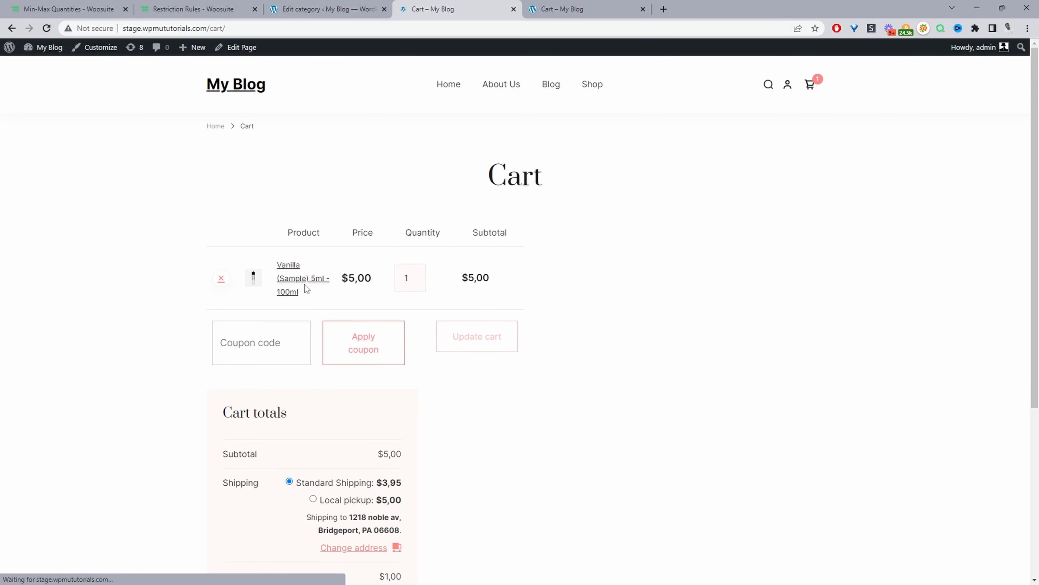
# Test the category limit by updating the cart with a quantity of 5, and reduce it to 4 with another cart update
pyautogui.click(422, 275)
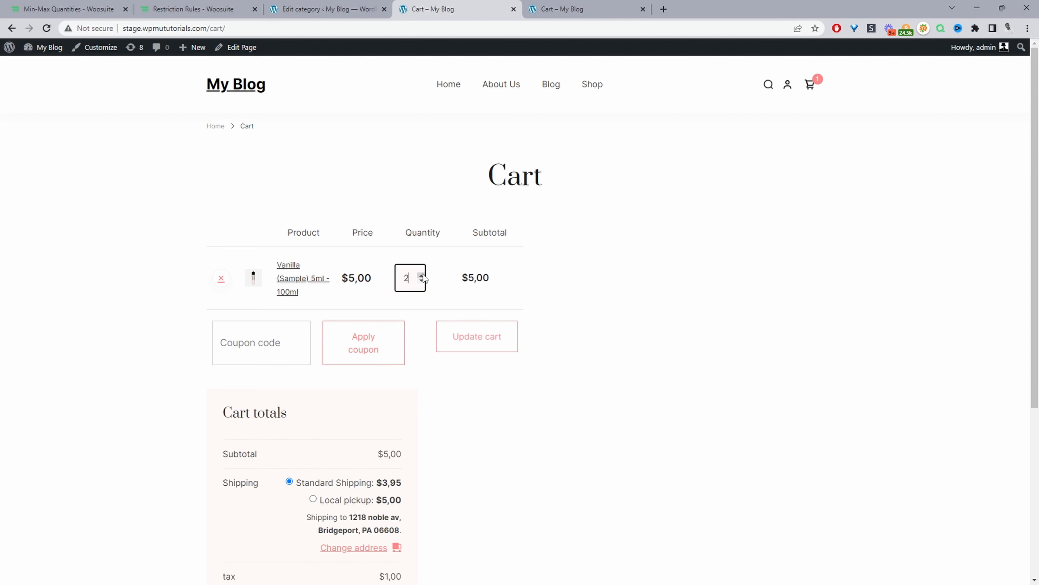
pyautogui.click(456, 334)
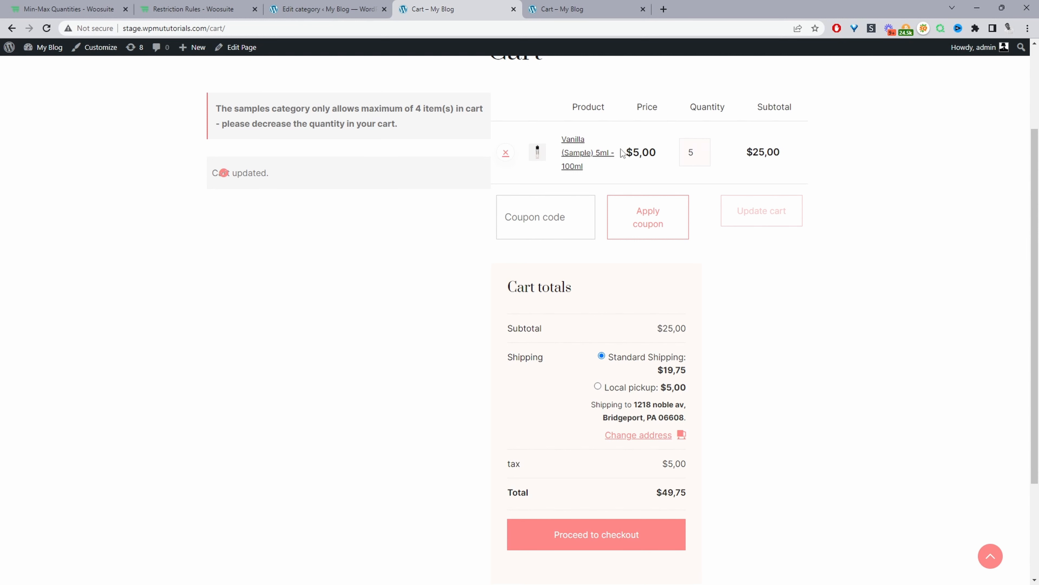
pyautogui.click(708, 159)
pyautogui.click(706, 156)
pyautogui.click(755, 213)
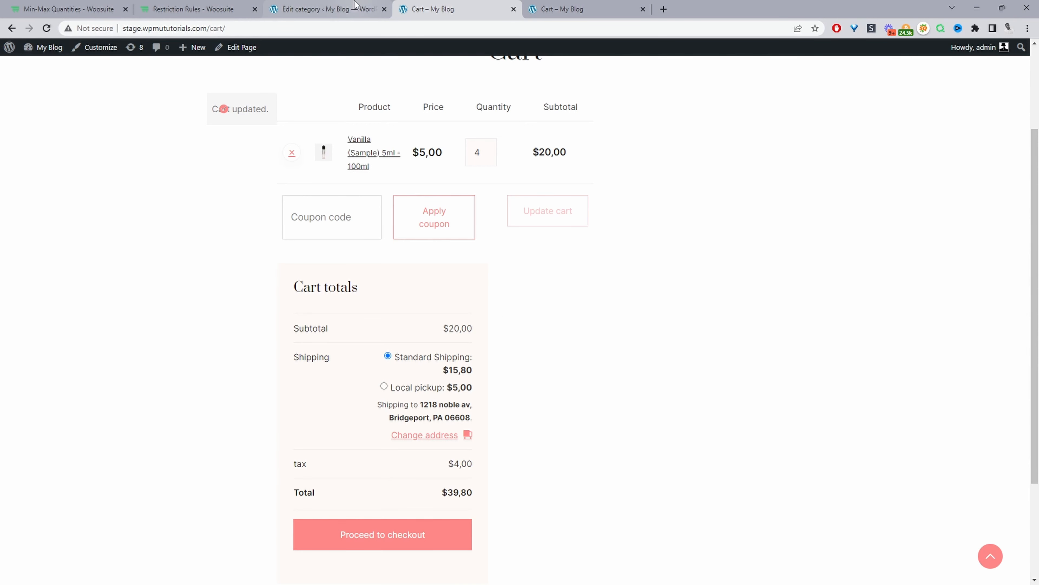
# Return to the category admin page and open the Woosuite Addons page in a new browser tab
pyautogui.moveTo(355, 4)
pyautogui.click(335, 13)
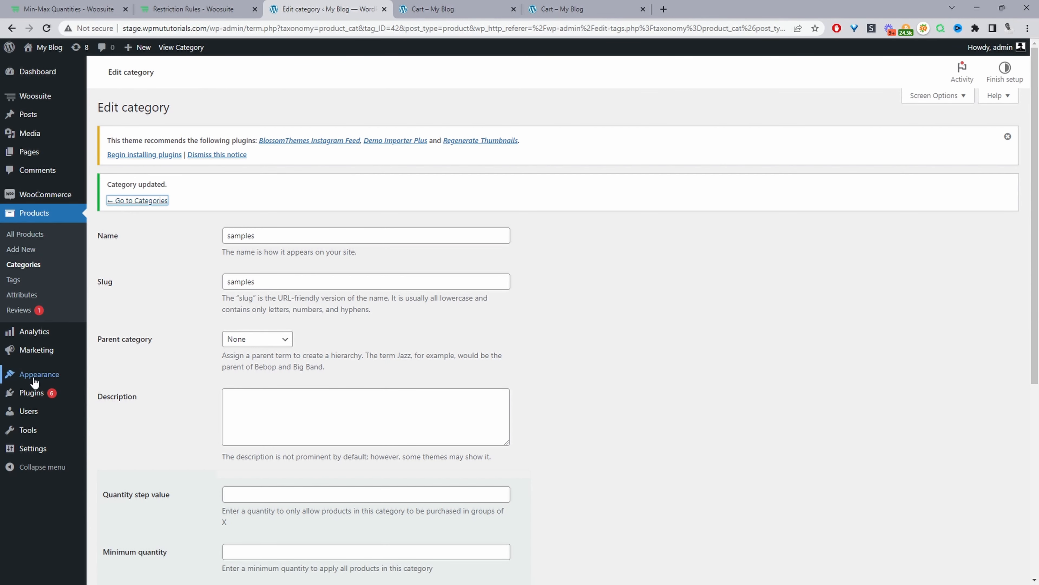
pyautogui.moveTo(57, 103)
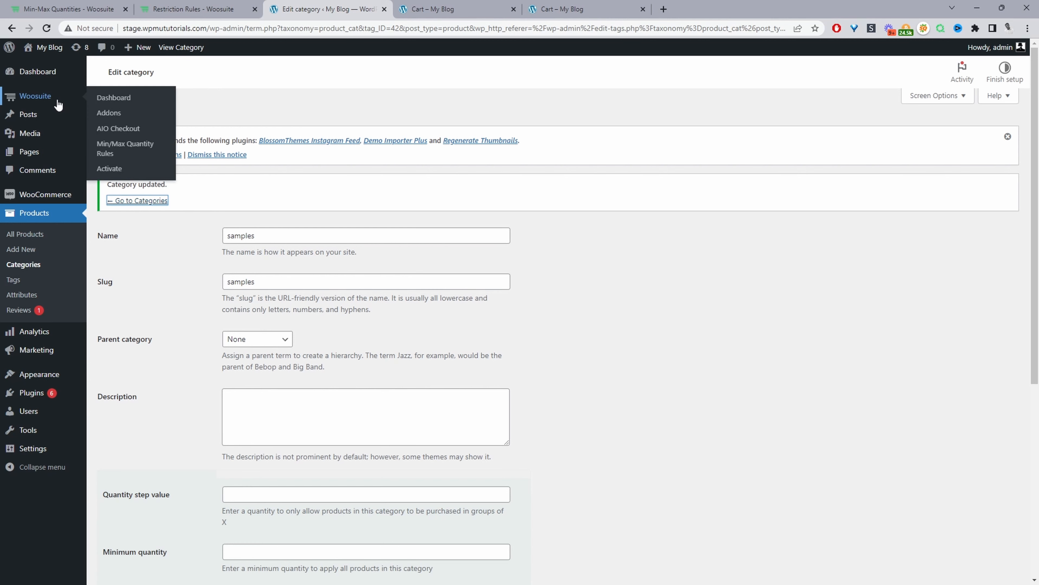
pyautogui.middleClick(110, 115)
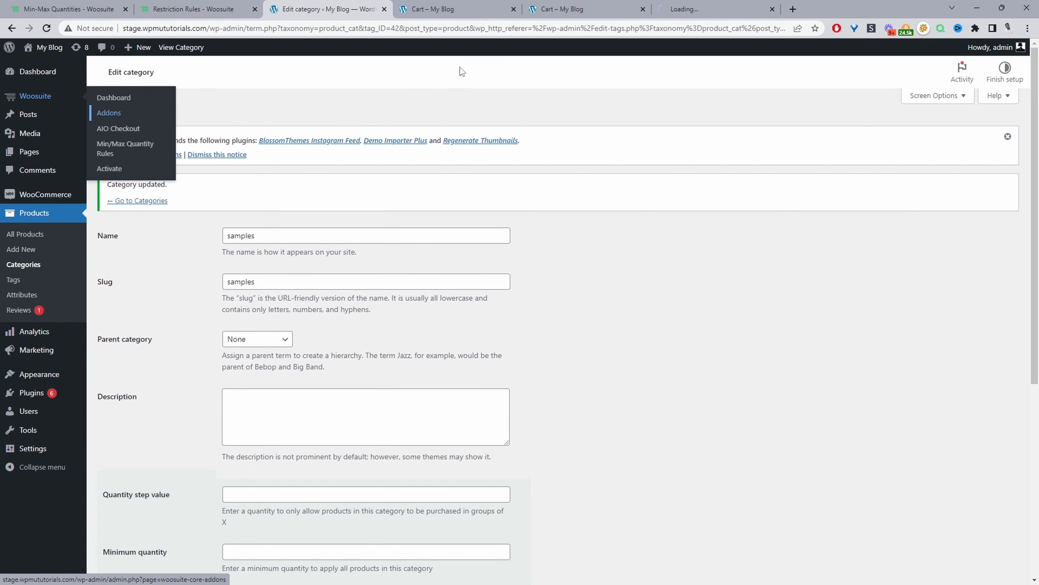
pyautogui.click(688, 9)
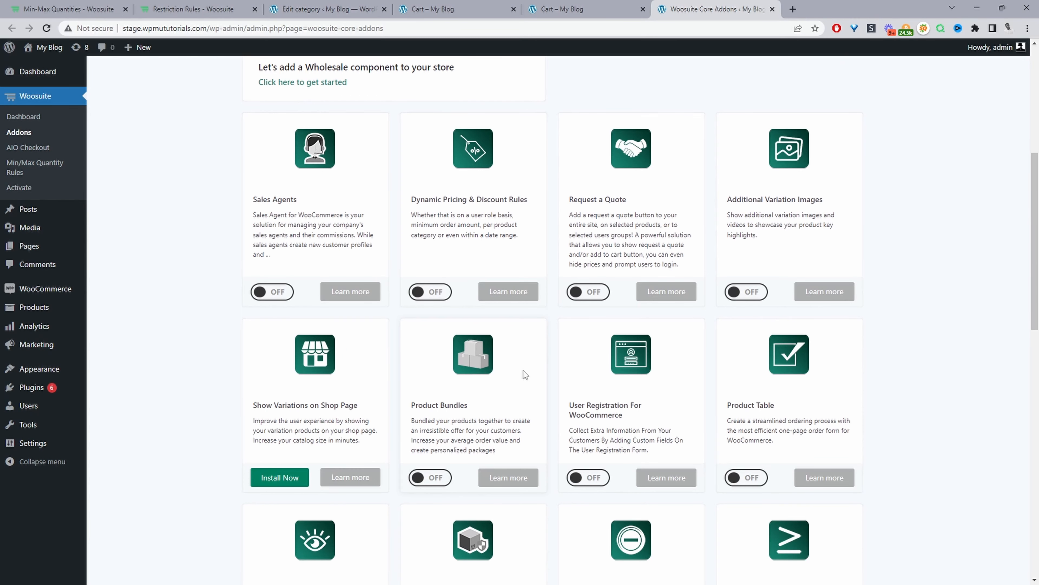
# Enable the Restriction Rules addon and open its management page
pyautogui.scroll(-10, 523, 370)
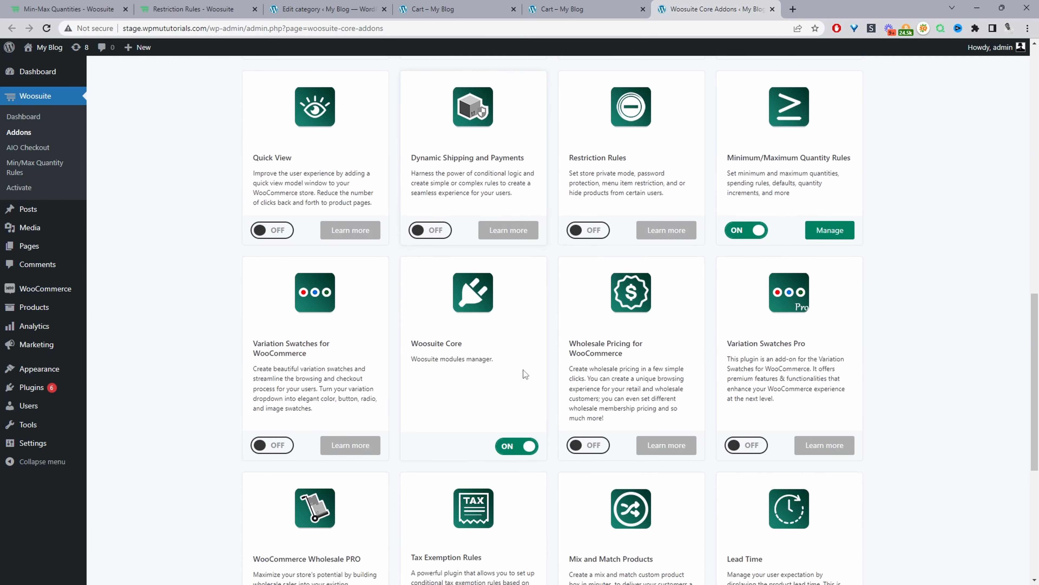
pyautogui.click(584, 230)
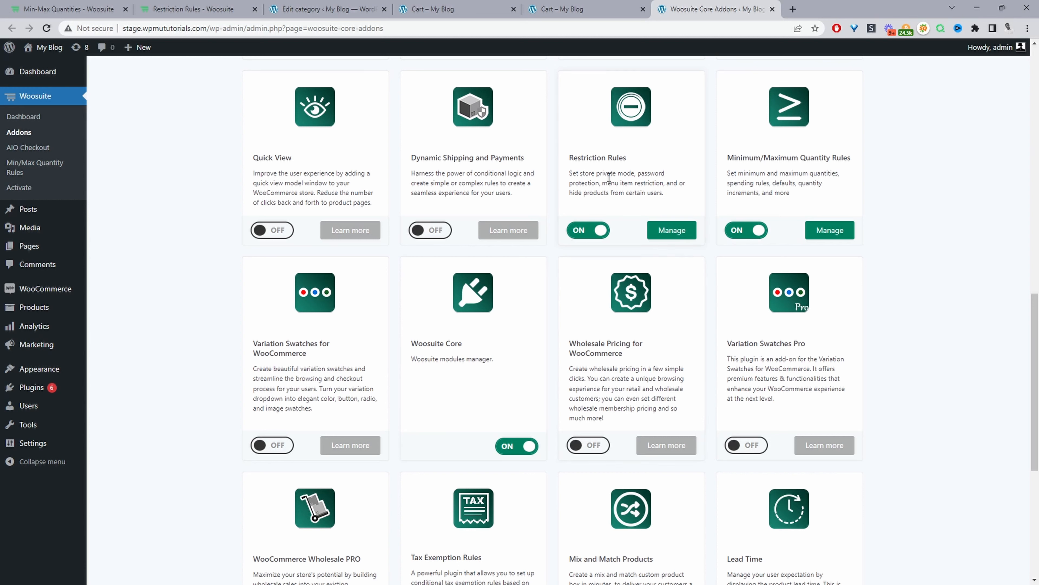
pyautogui.click(672, 238)
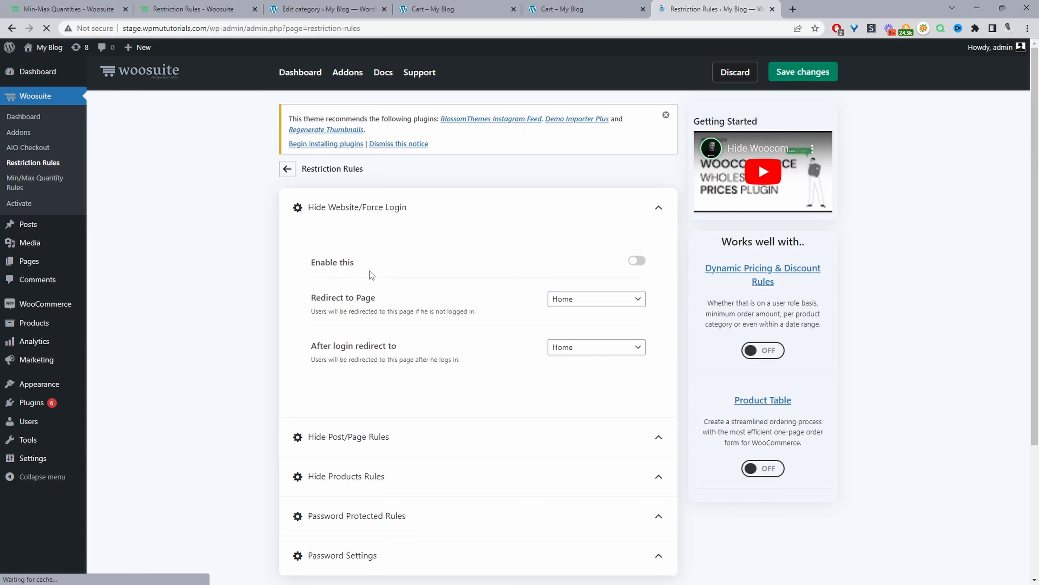
# In the Hide Post/Page Rules, apply the rule to Guests and filter it by Product Categories
pyautogui.scroll(-3, 369, 275)
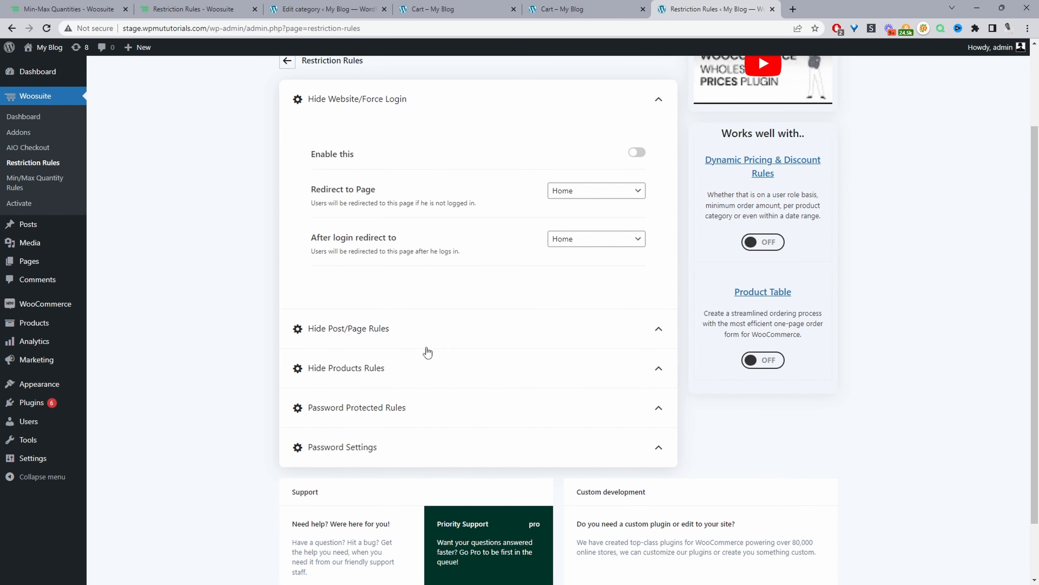
pyautogui.click(434, 339)
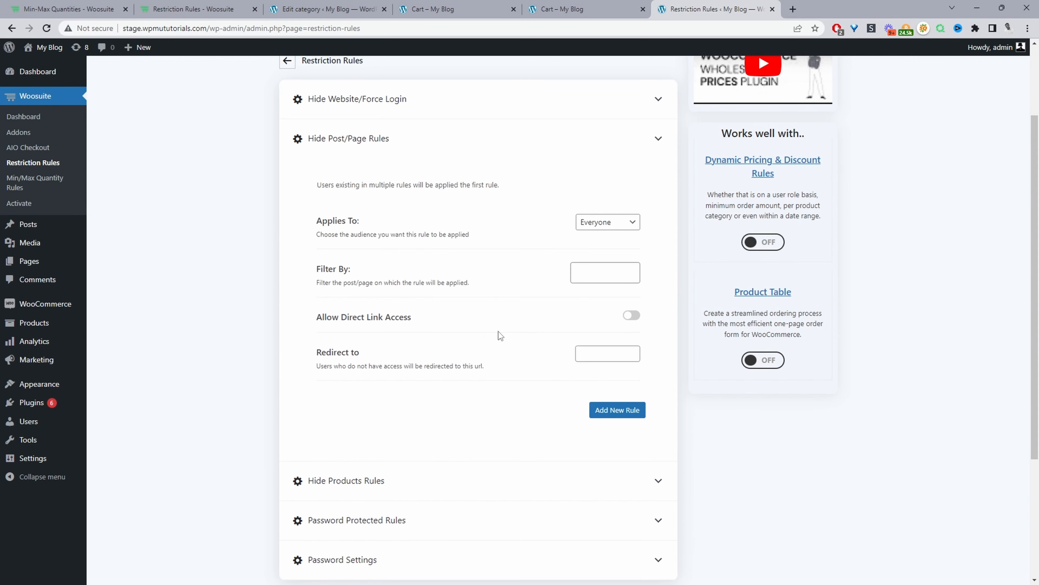
pyautogui.click(594, 232)
pyautogui.click(591, 246)
pyautogui.click(615, 276)
pyautogui.scroll(-1, 622, 348)
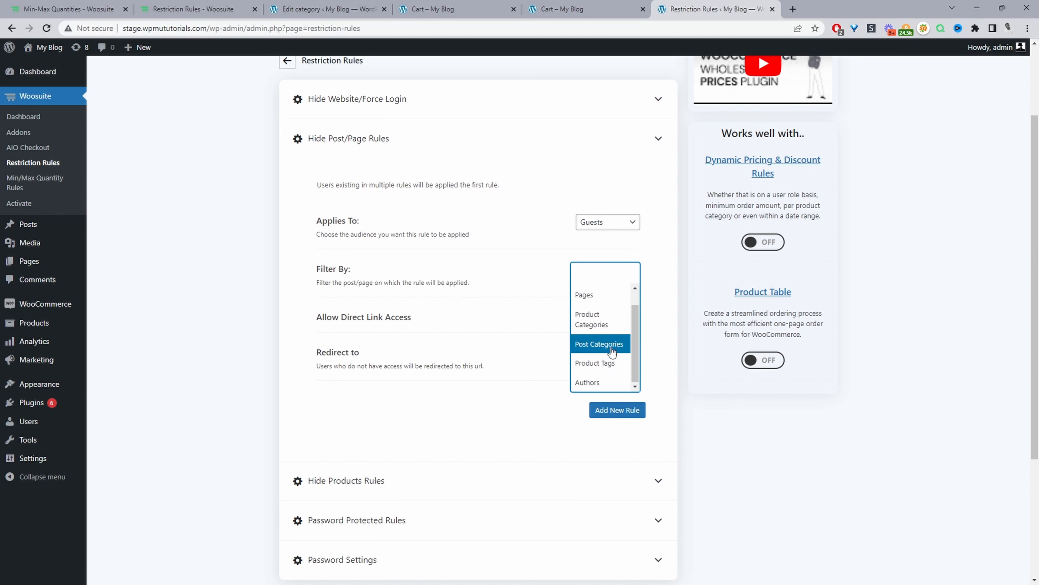
pyautogui.click(604, 321)
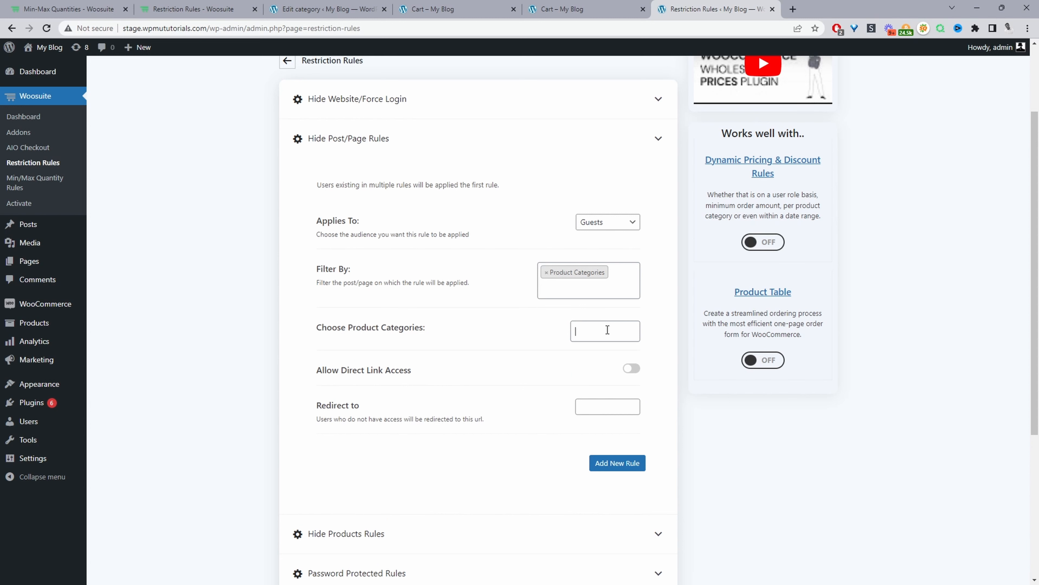
# Choose the samples product category for the hide rule, leave the redirect address empty, and save the changes
pyautogui.click(606, 330)
pyautogui.click(600, 393)
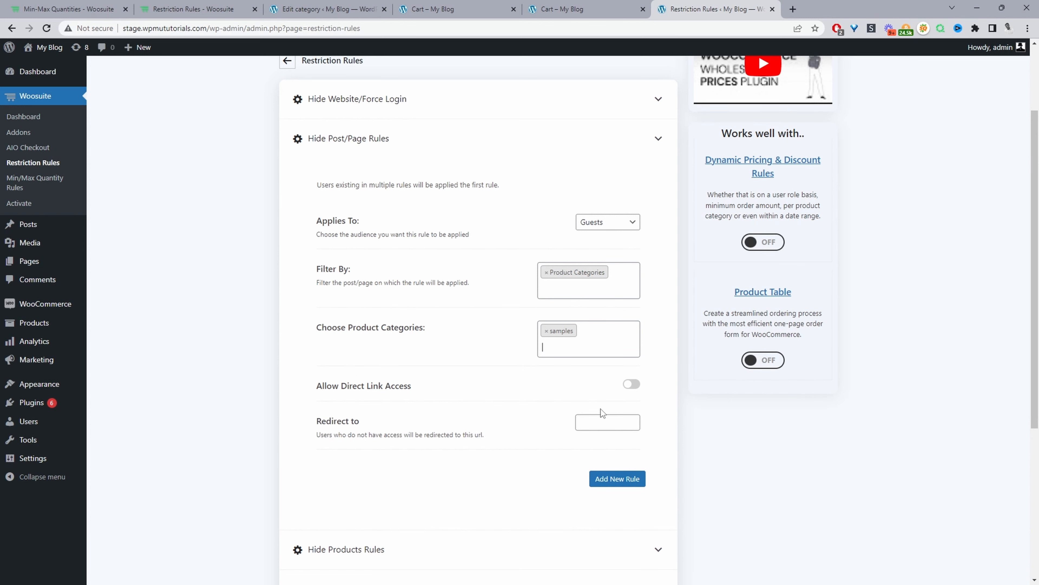
pyautogui.click(592, 423)
pyautogui.click(528, 429)
pyautogui.scroll(3, 648, 427)
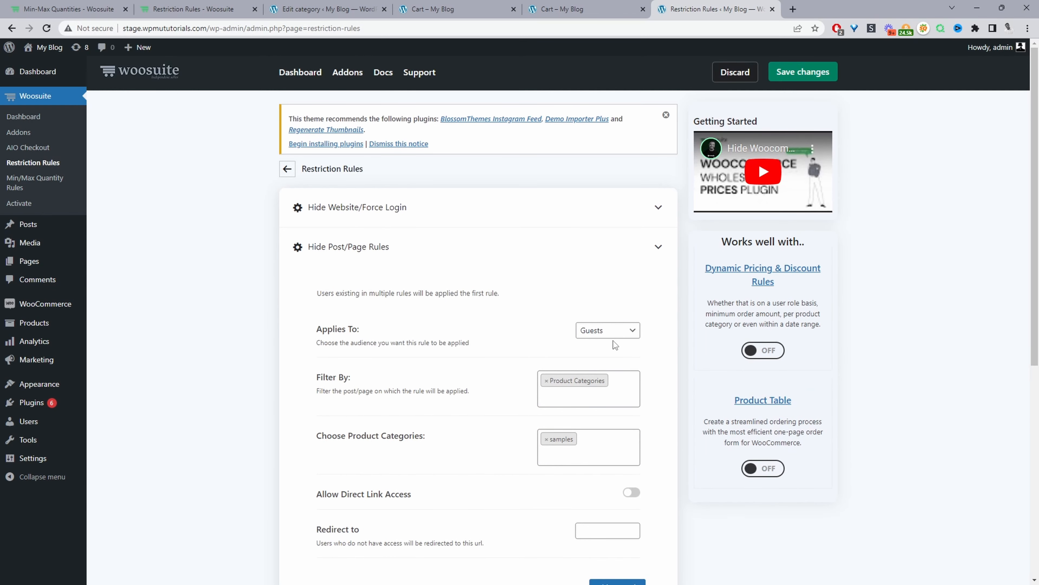
pyautogui.click(806, 72)
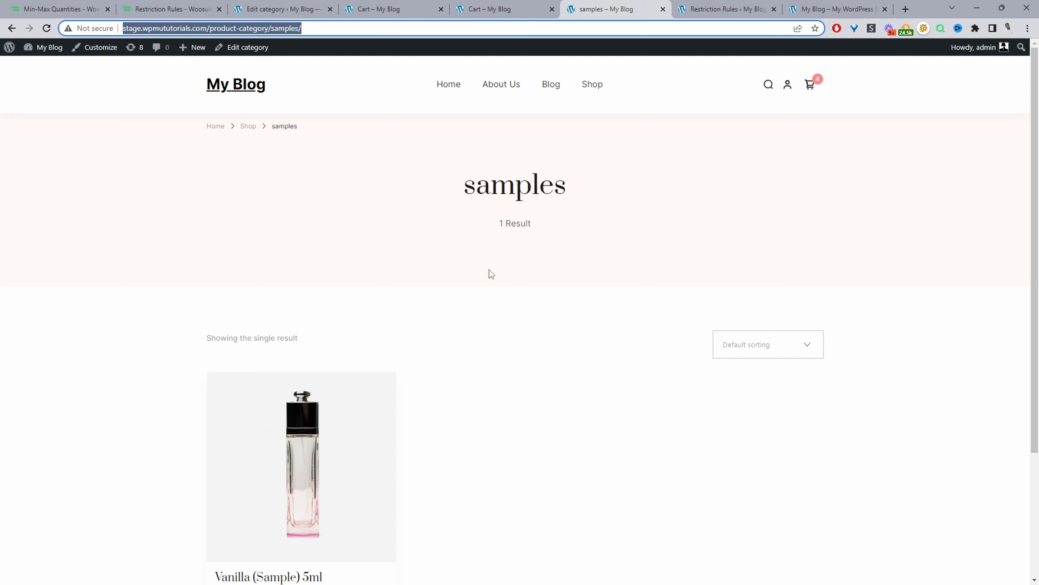
# Open the samples category address in an incognito window to check it as a guest, and follow its breadcrumb to the shop
pyautogui.scroll(-4, 491, 273)
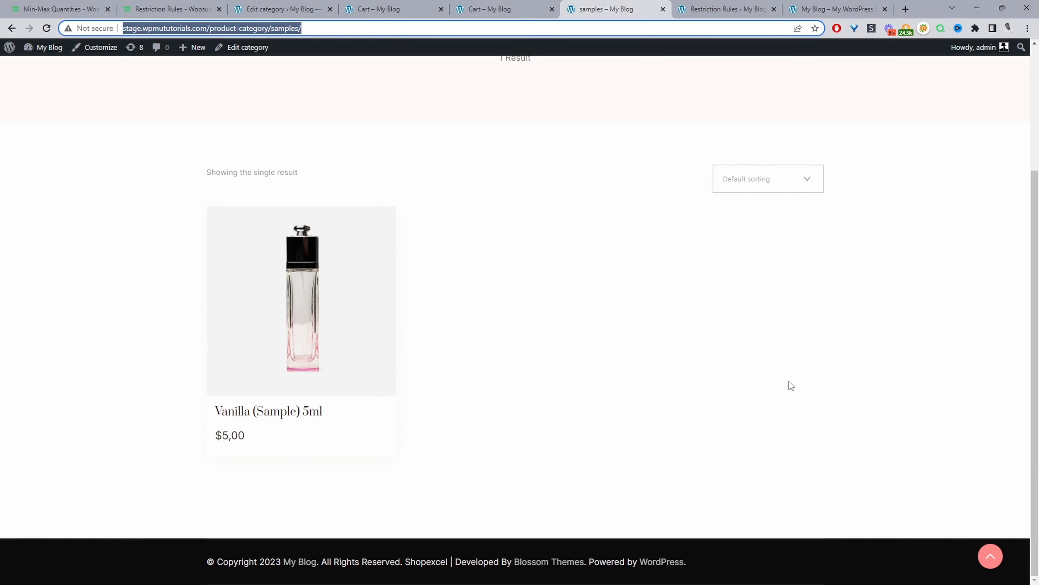
pyautogui.hotkey('ctrl', 'shift', 'n')
pyautogui.write('http://stage.wpmututorials.com/product-category/samples/')
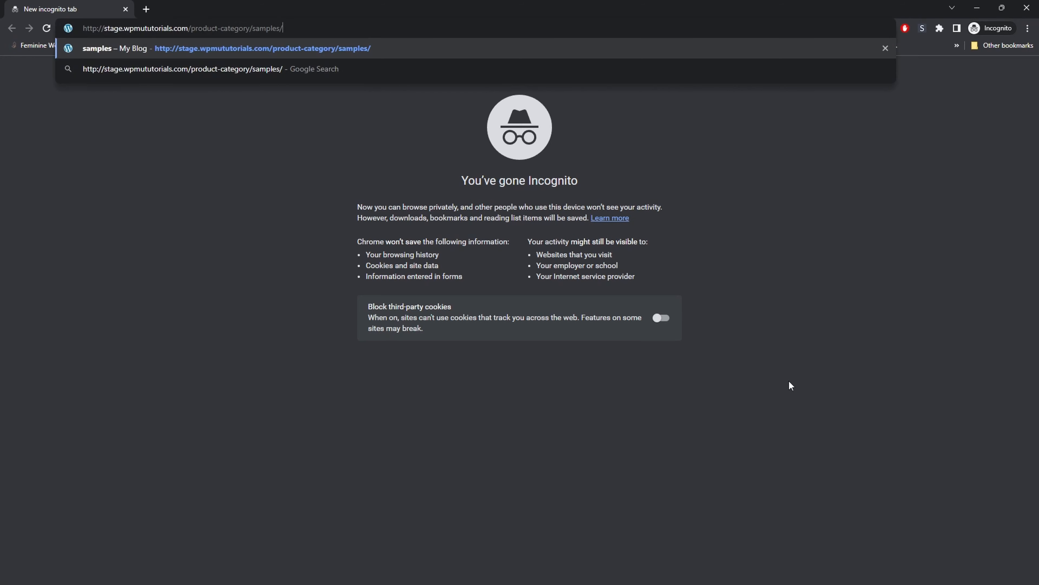
pyautogui.press('Return')
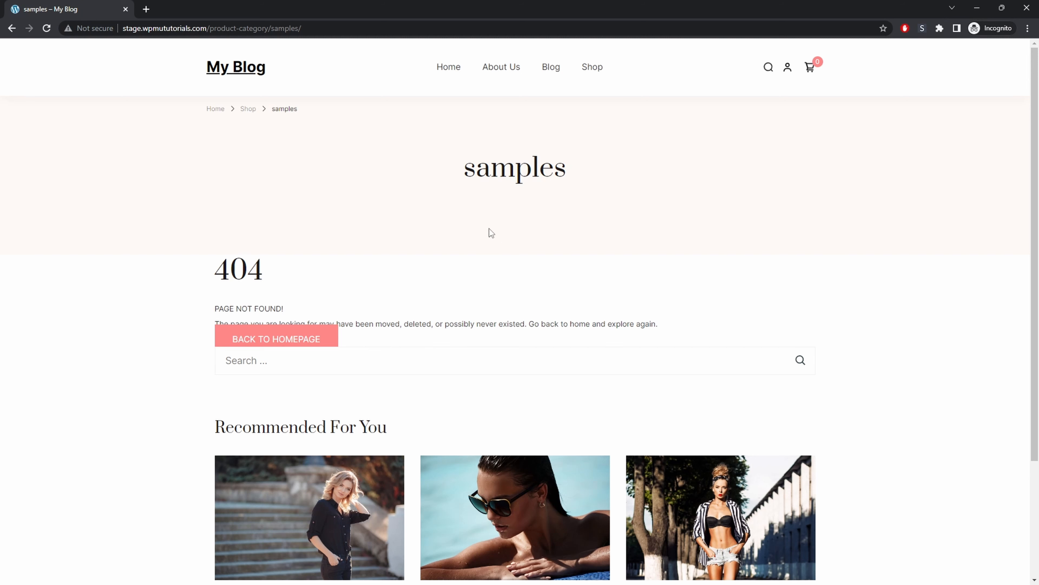
pyautogui.click(250, 110)
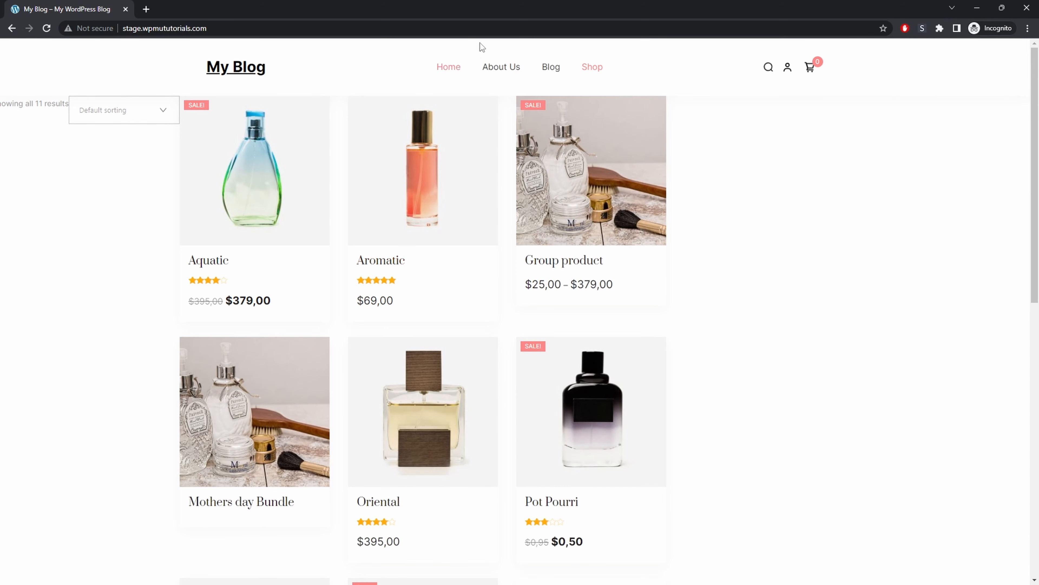
# Move the incognito window aside and set the Redirect to address of the samples hide rule to the site's home address, stage.wpmututorials.com
pyautogui.doubleClick(549, 5)
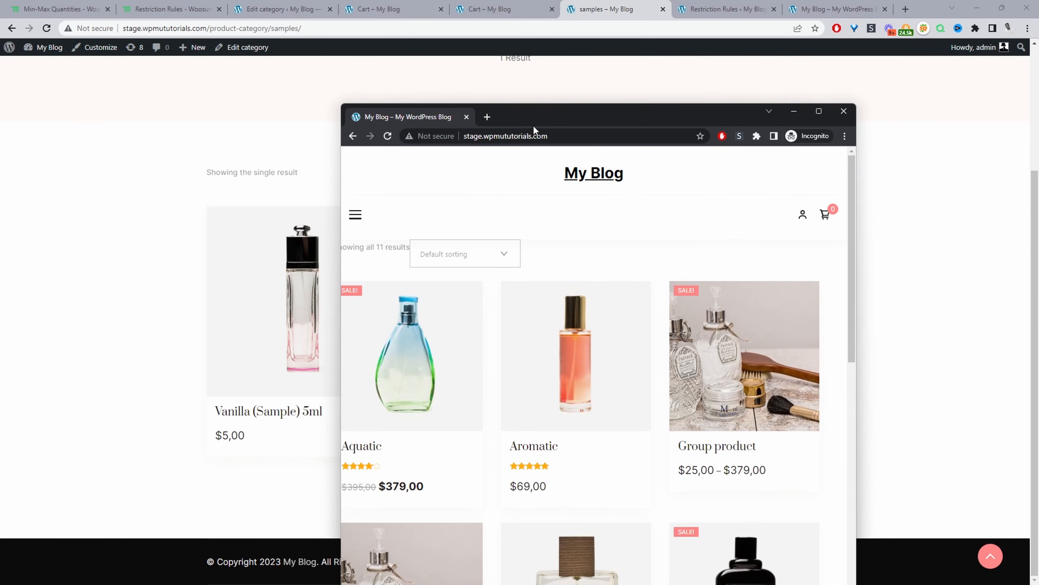
pyautogui.moveTo(532, 125); pyautogui.dragTo(0, 157)
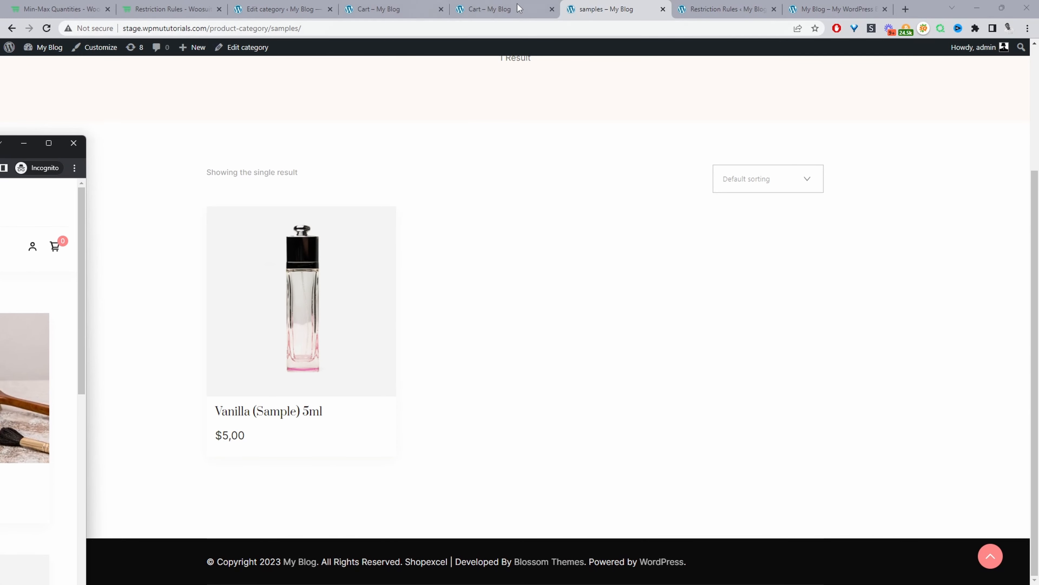
pyautogui.click(291, 7)
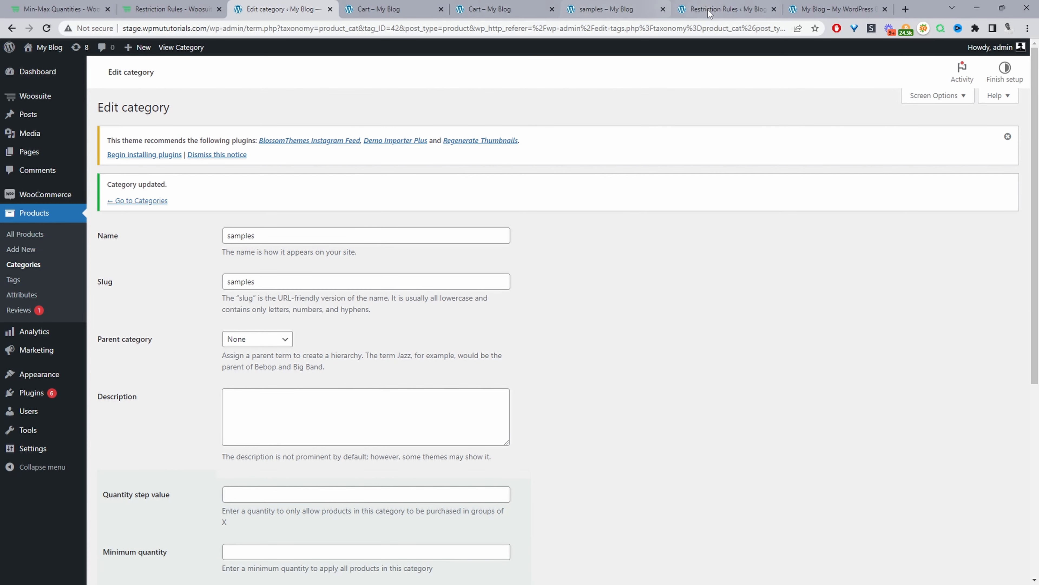
pyautogui.click(725, 9)
pyautogui.click(591, 399)
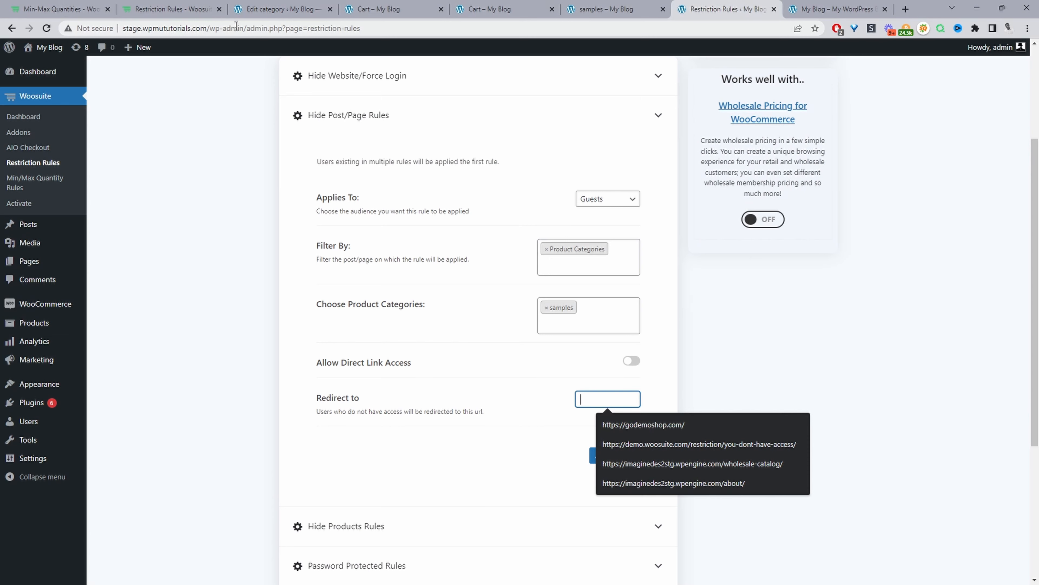
pyautogui.moveTo(211, 28); pyautogui.dragTo(90, 28)
pyautogui.hotkey('ctrl', 'c')
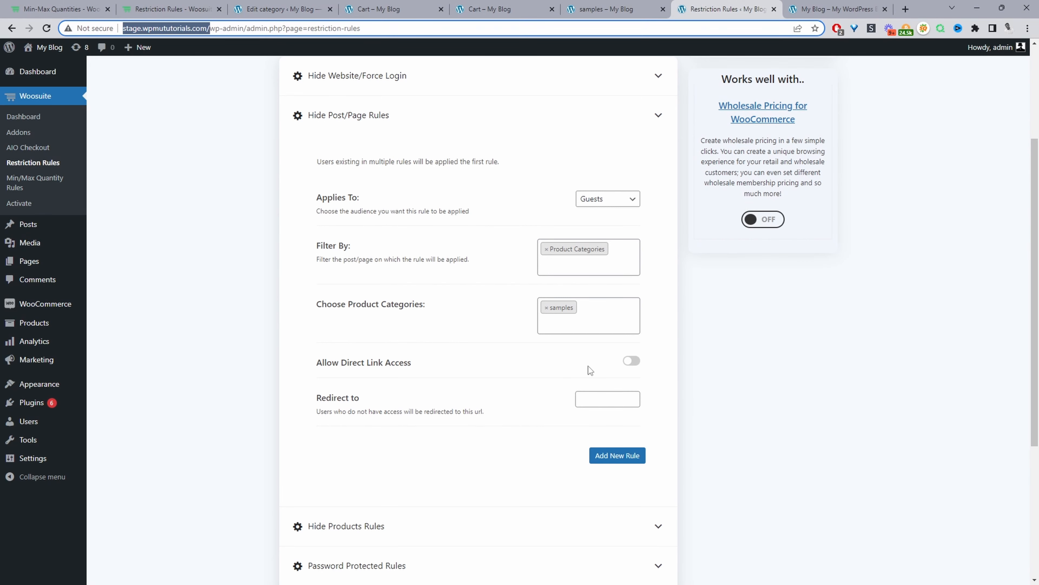
pyautogui.click(607, 398)
pyautogui.hotkey('ctrl', 'v')
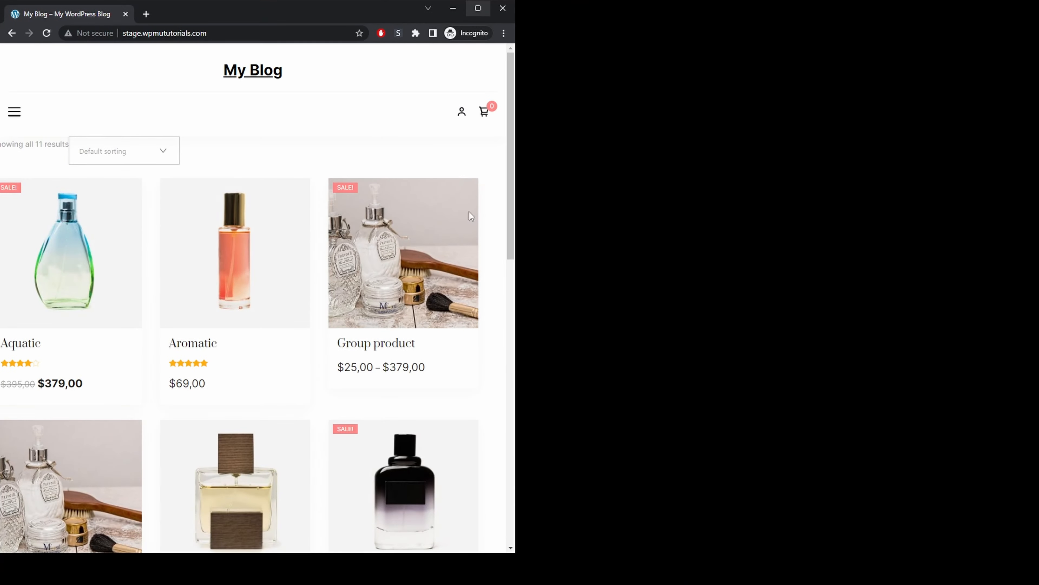
# Maximize the incognito window and load stage.wpmututorials.com/product-category/samples/ again to test the guest redirect
pyautogui.click(477, 8)
pyautogui.click(291, 29)
pyautogui.write('http://stage.wpmututorials.com/product-category/samples/')
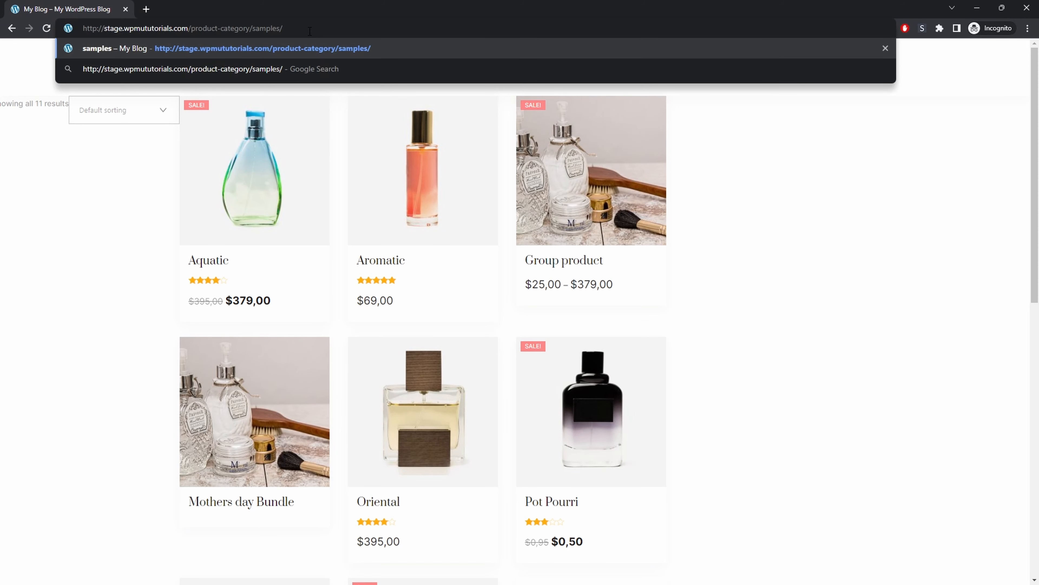
pyautogui.press('Return')
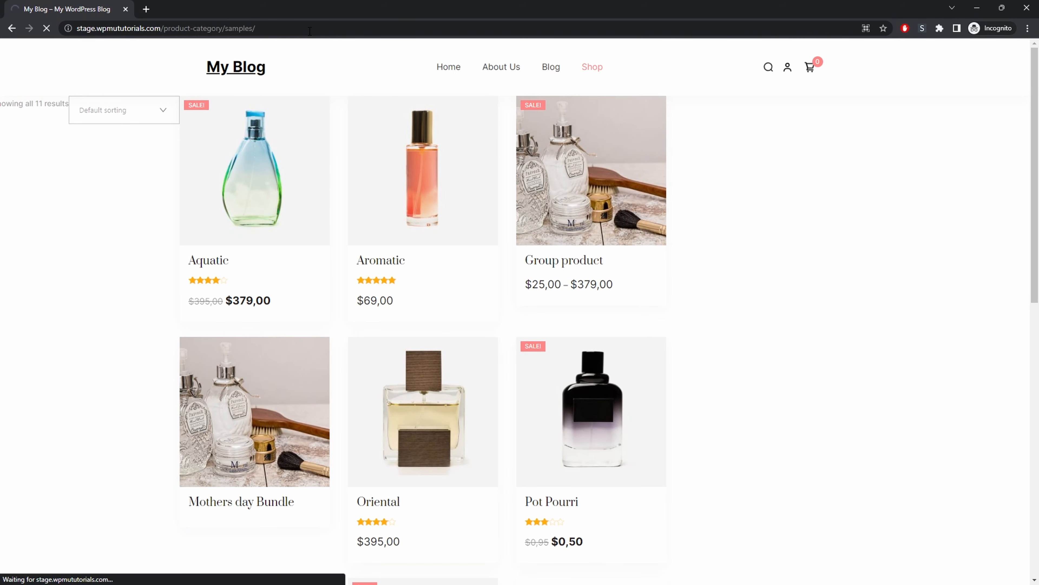